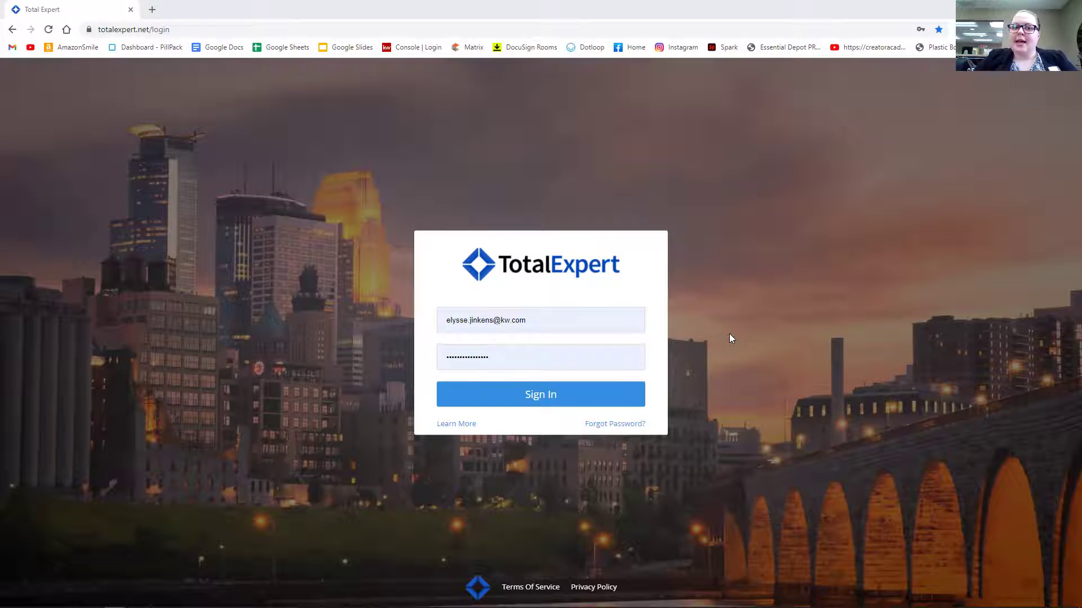
- Sign in and open the print template library from Print Marketing > Create New
left_click(558, 403)
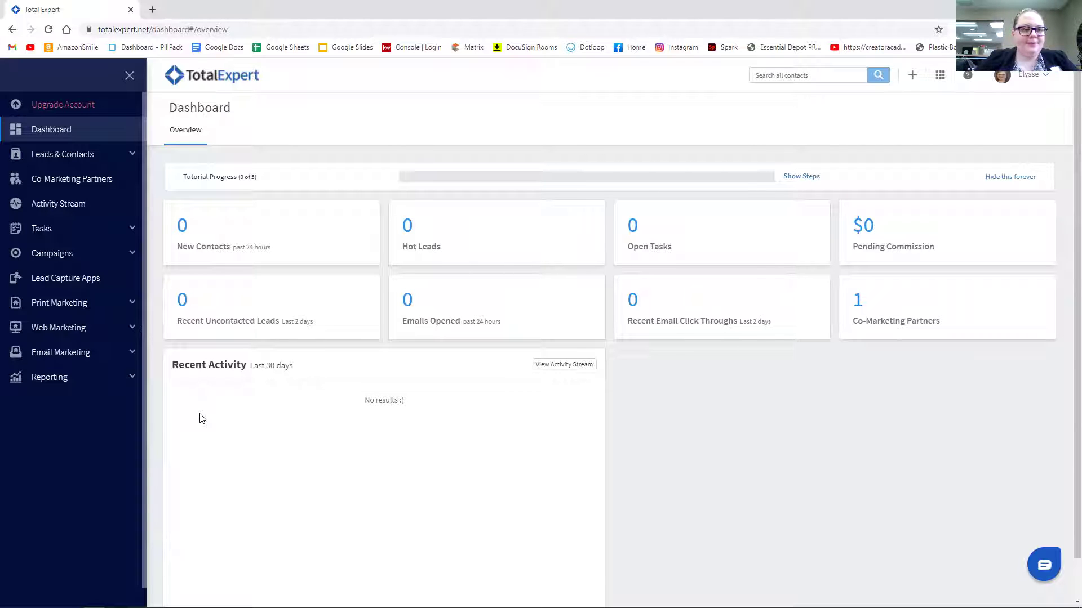
left_click(76, 306)
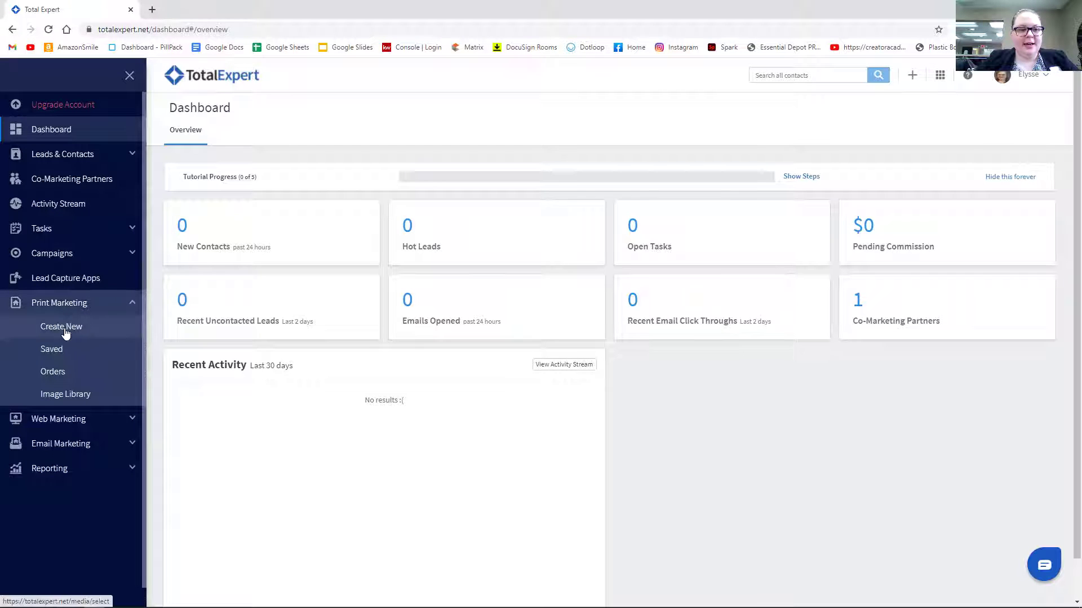
left_click(66, 328)
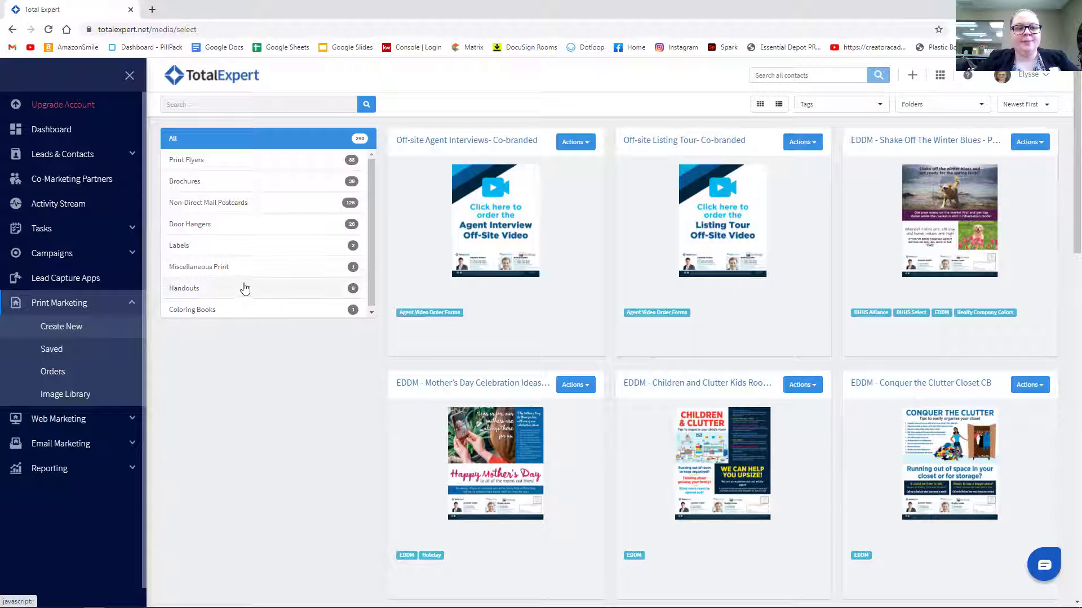
scroll(251, 302, "down", 1)
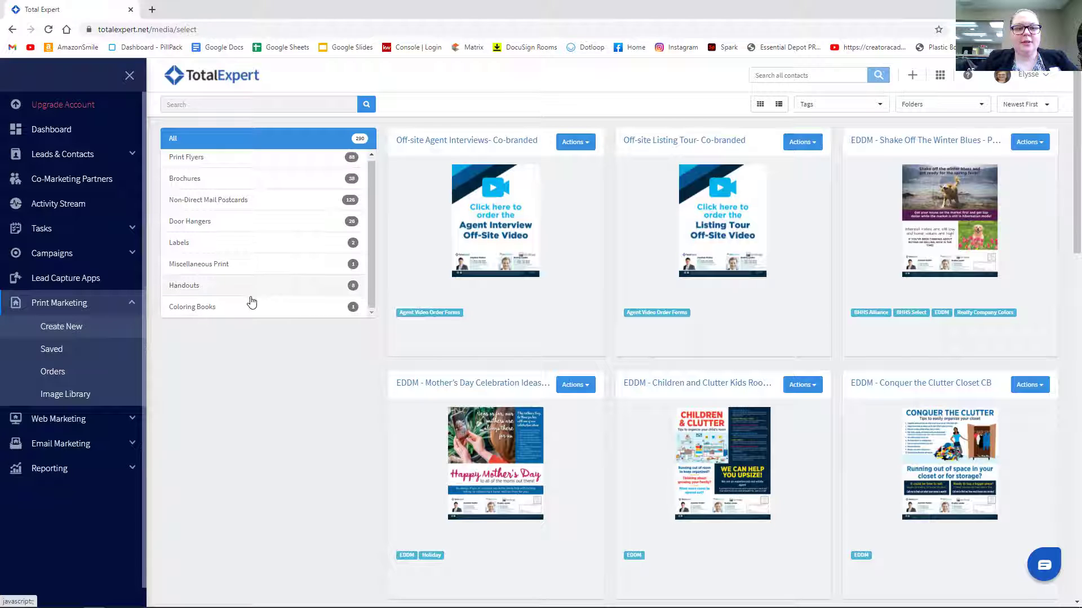
- Filter the templates to Print Flyers and advance to the next page of flyers
left_click(278, 160)
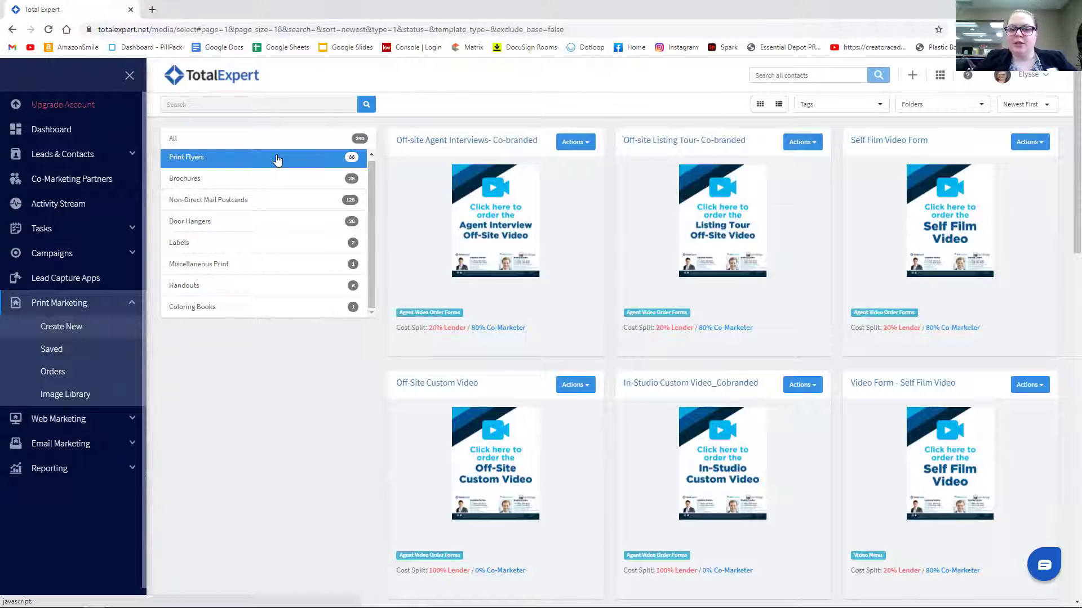
scroll(312, 404, "down", 3)
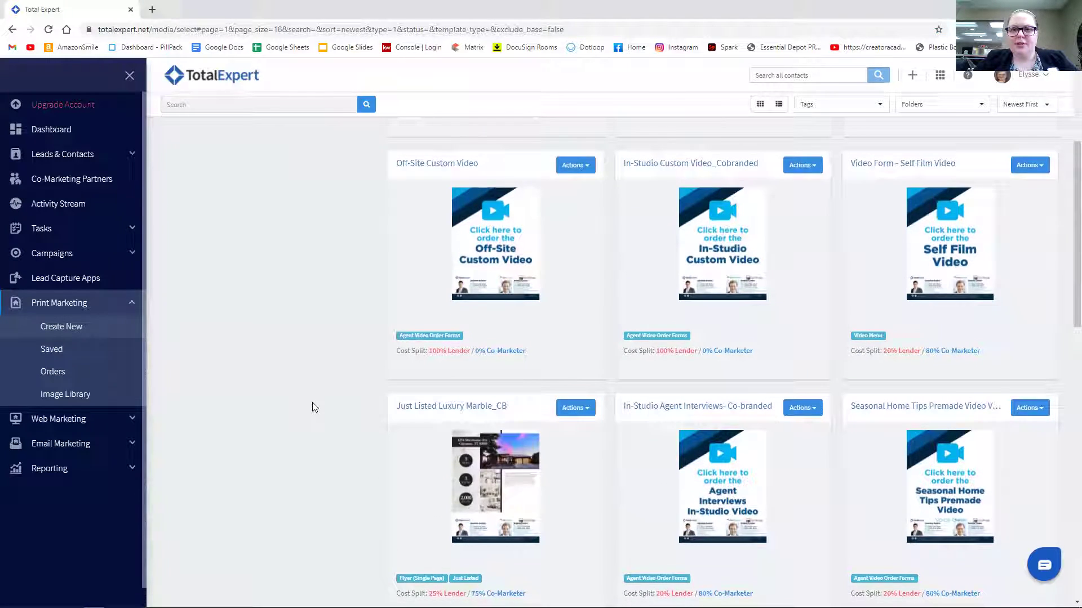
scroll(312, 408, "down", 2)
scroll(312, 407, "down", 1)
scroll(312, 407, "down", 3)
scroll(312, 407, "down", 1)
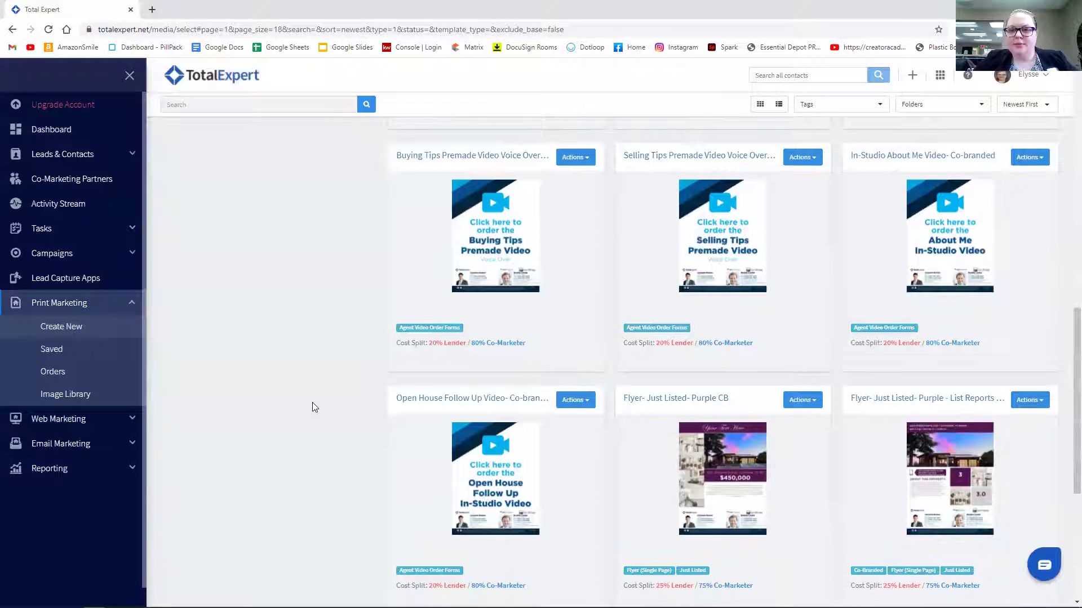
scroll(312, 408, "down", 1)
scroll(311, 407, "down", 3)
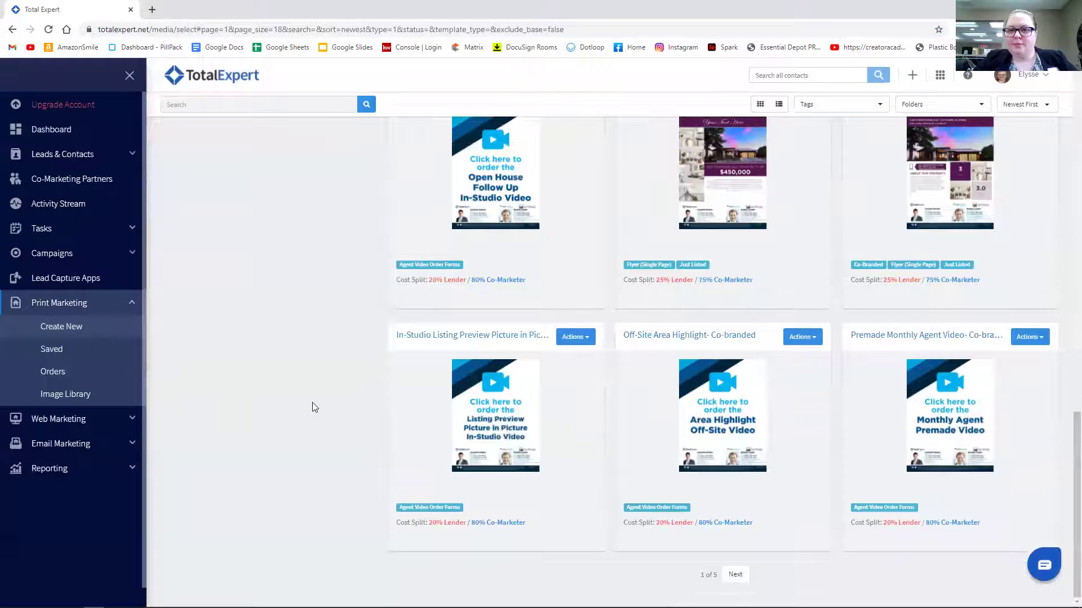
scroll(312, 408, "up", 1)
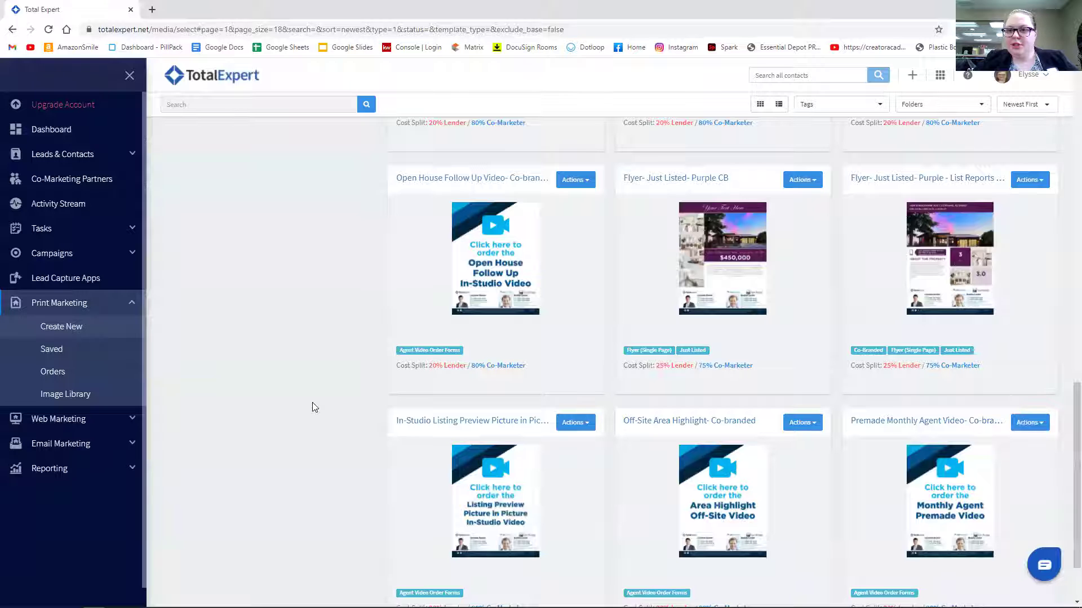
scroll(312, 408, "down", 1)
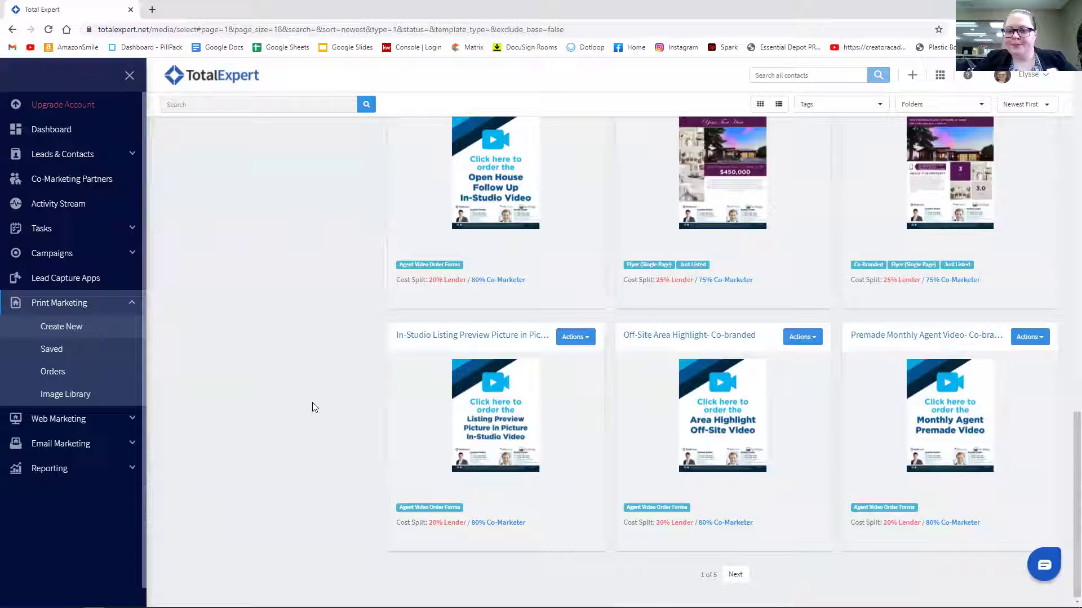
left_click(735, 576)
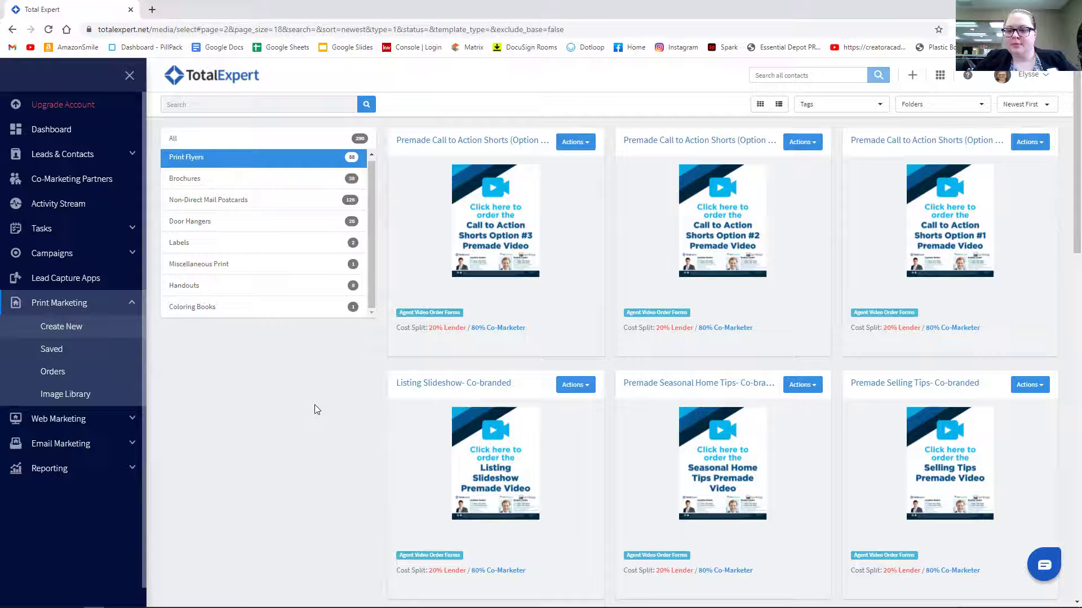
scroll(314, 409, "down", 3)
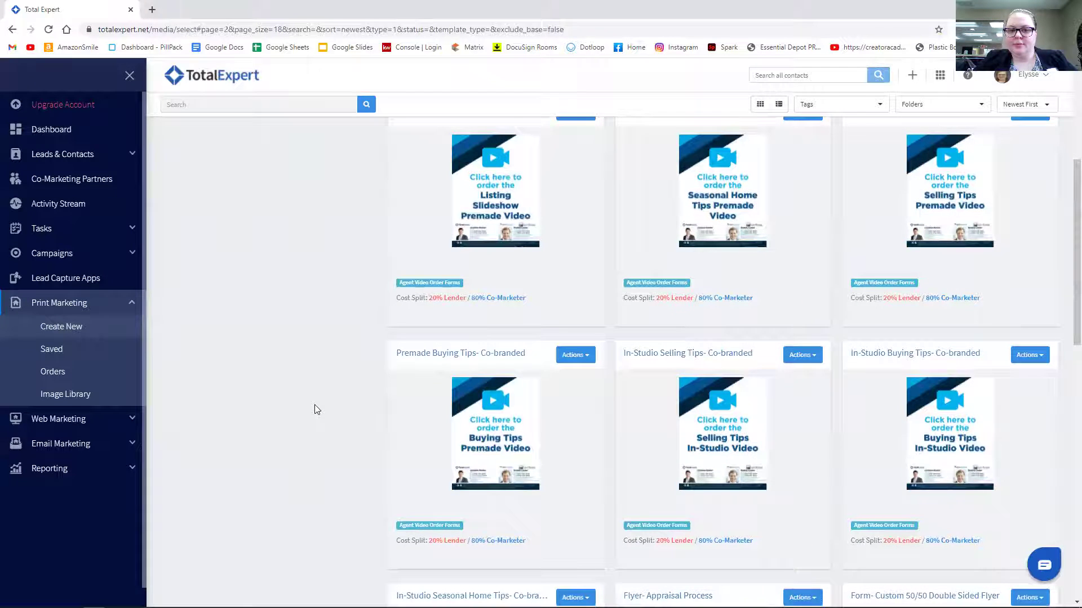
scroll(315, 409, "down", 3)
scroll(315, 409, "down", 1)
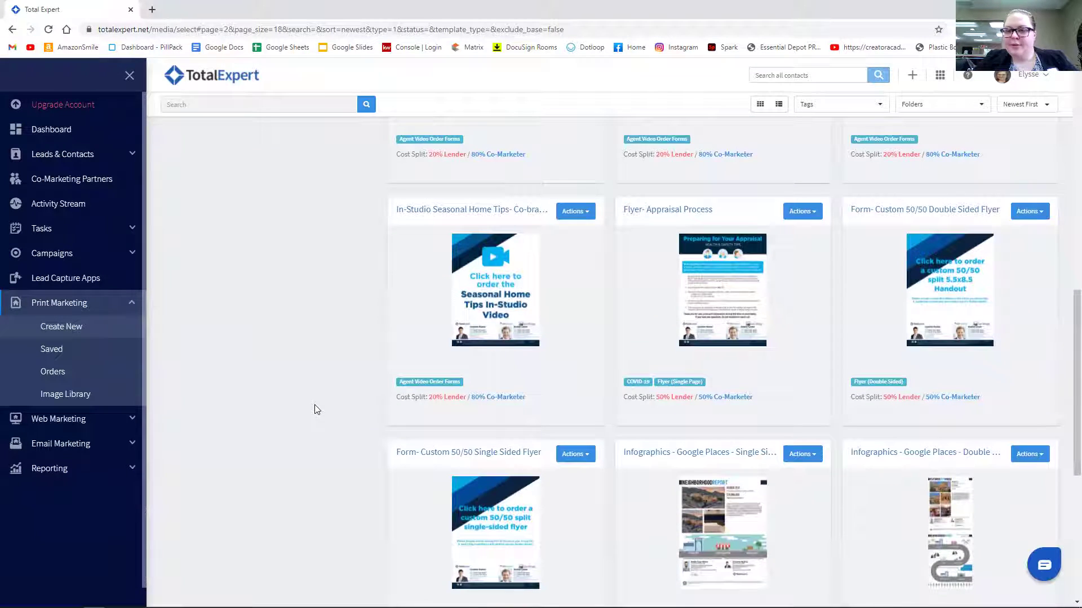
scroll(315, 406, "down", 3)
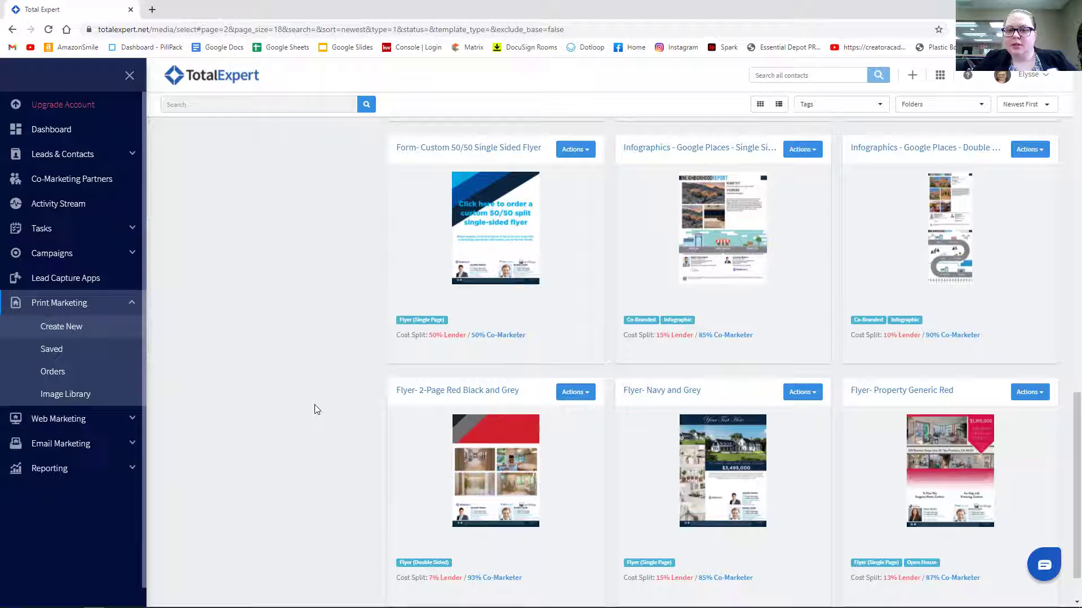
scroll(315, 410, "down", 1)
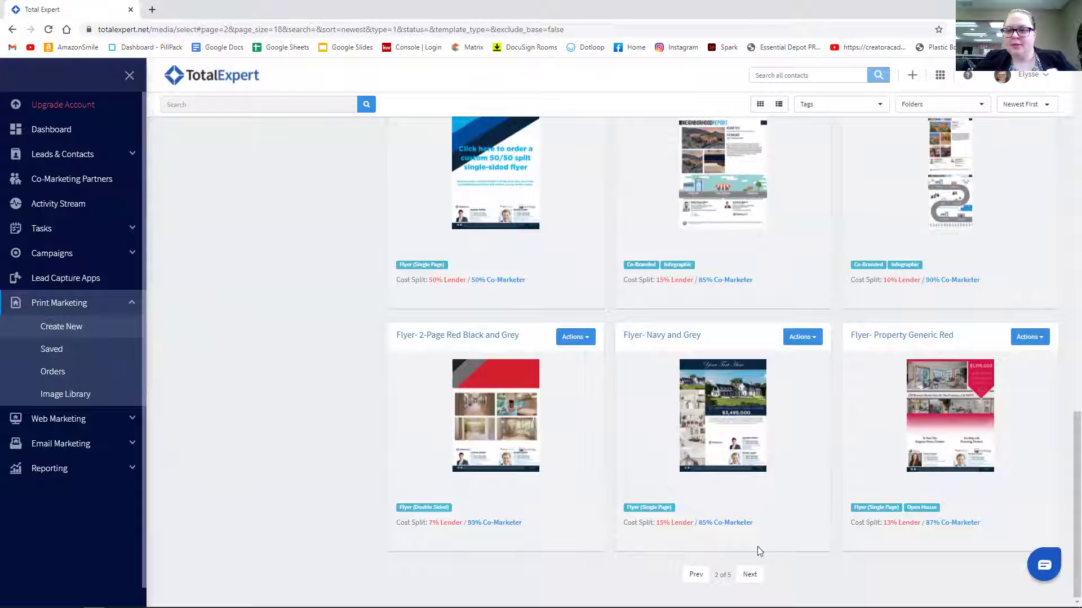
- Go to the next flyer page, preview Spring Summer Readiness full size, then show its options
double_click(754, 576)
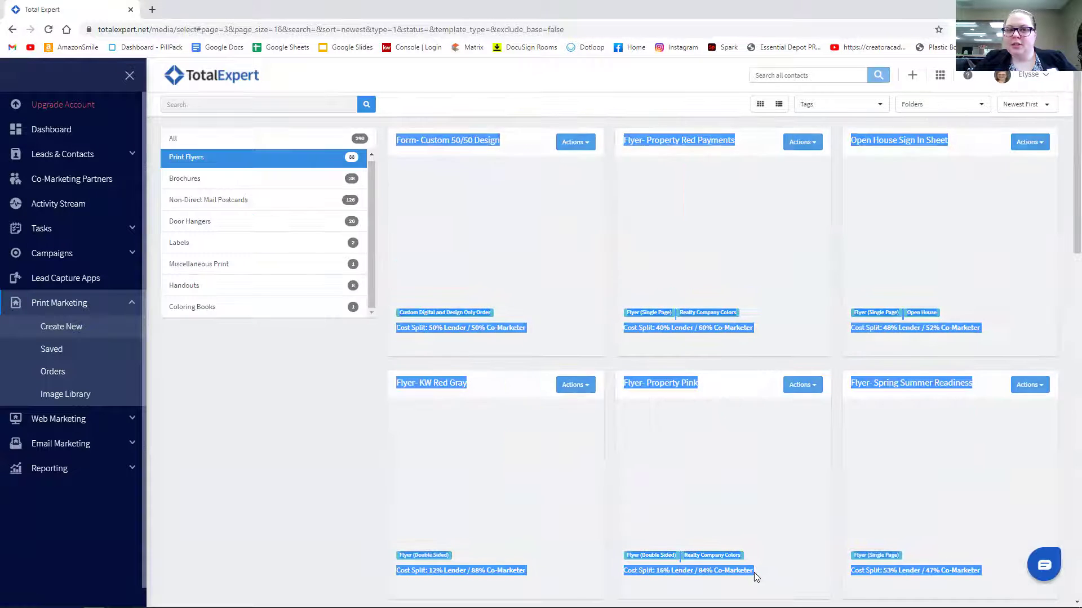
left_click(295, 463)
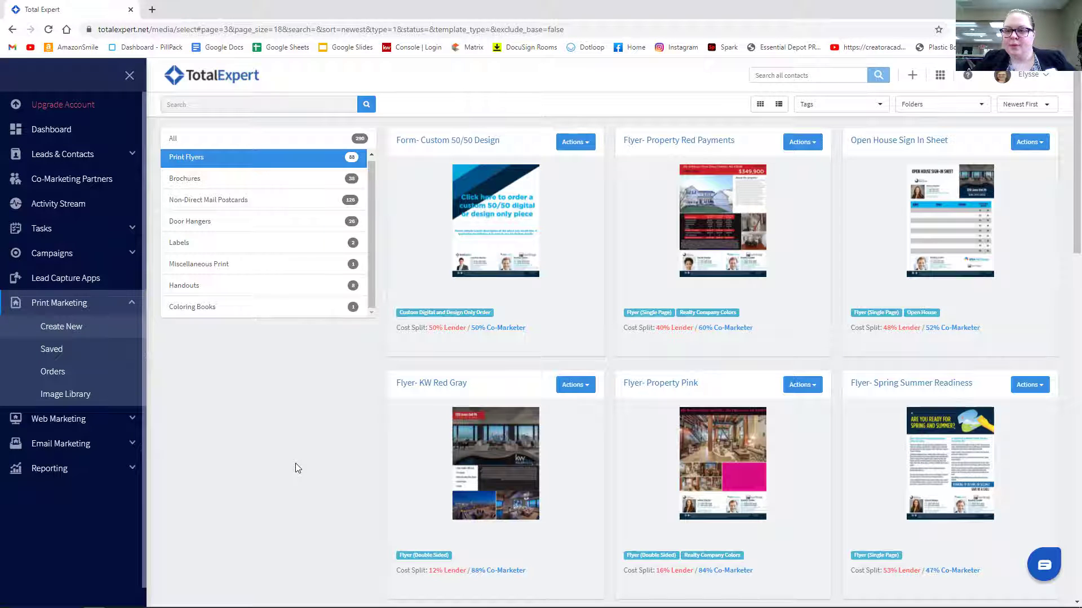
scroll(295, 468, "down", 1)
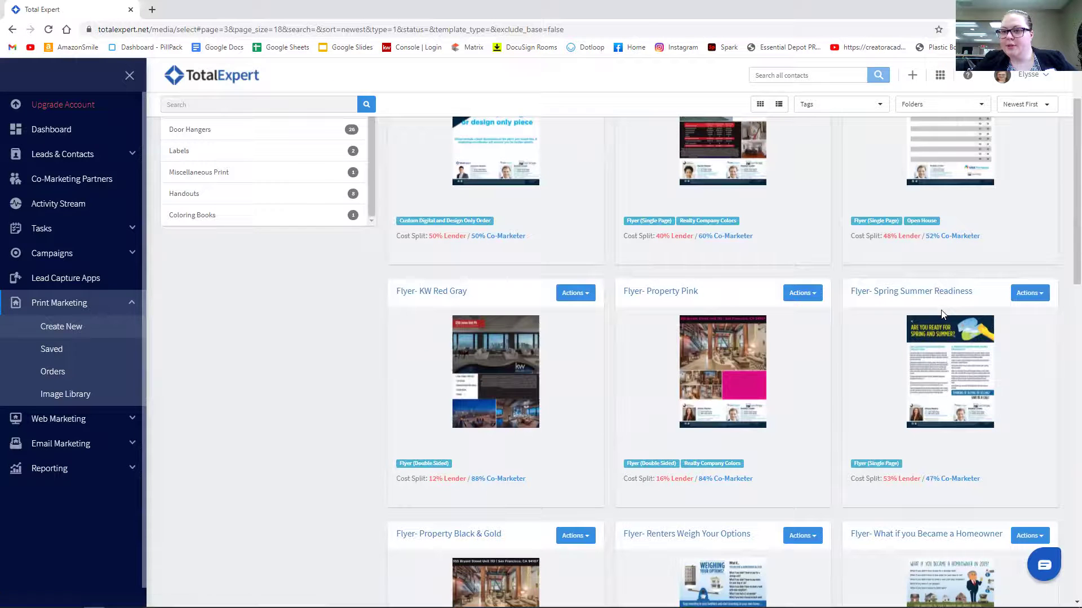
left_click(958, 350)
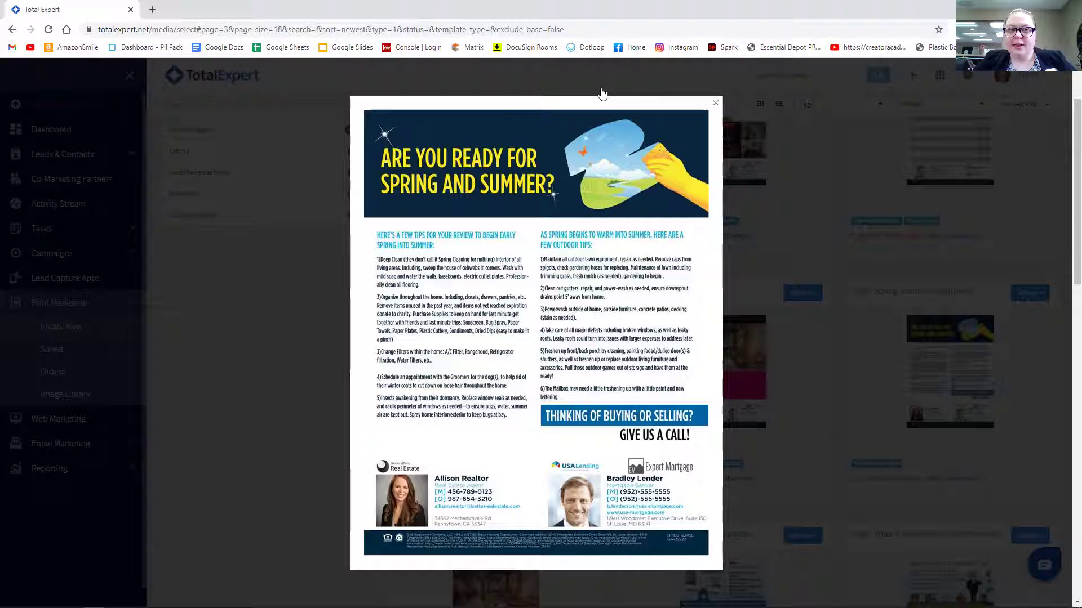
left_click(715, 101)
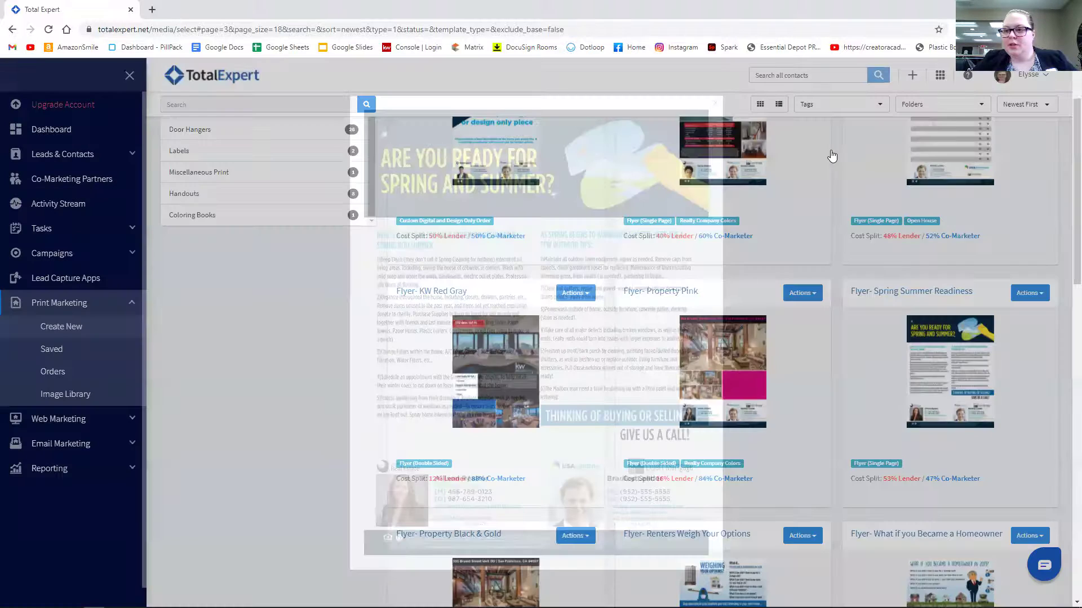
left_click(1039, 296)
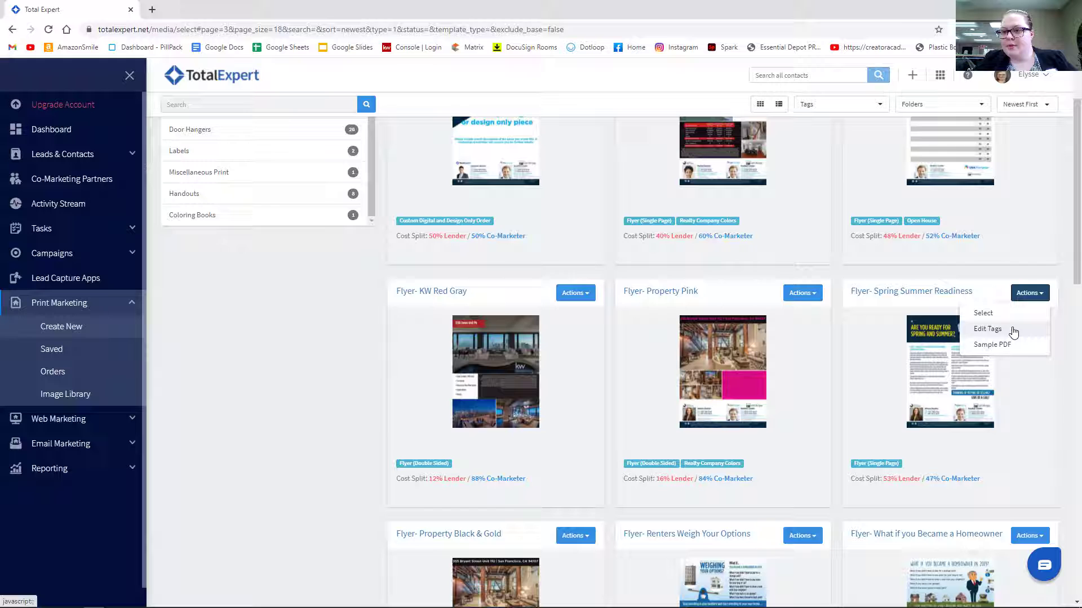
- Select the Spring Summer Readiness flyer with the MO disclaimer and partner profile, then customize it
left_click(920, 294)
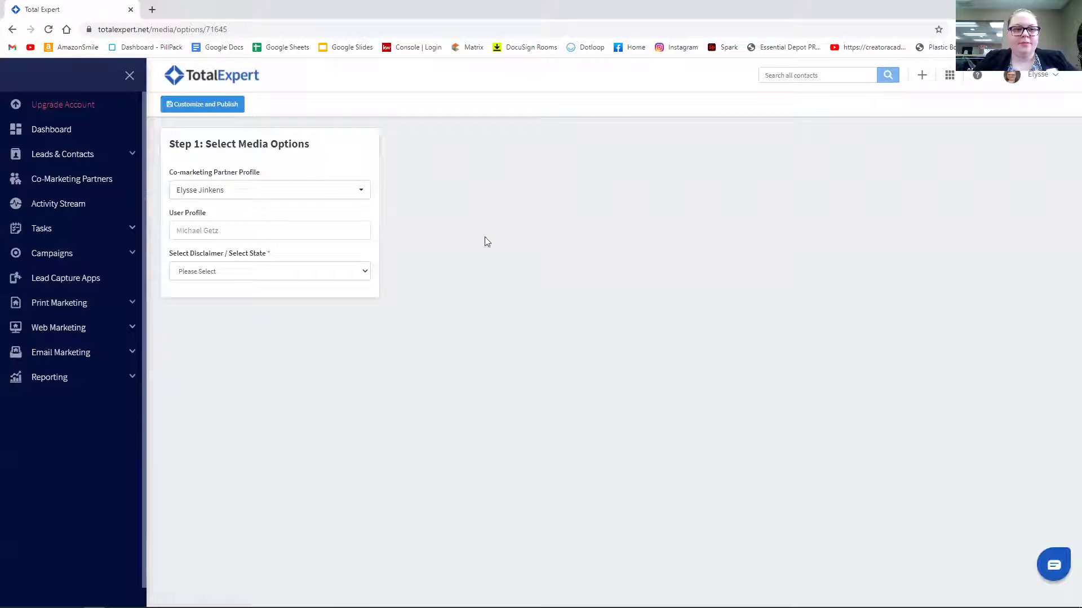
left_click(267, 272)
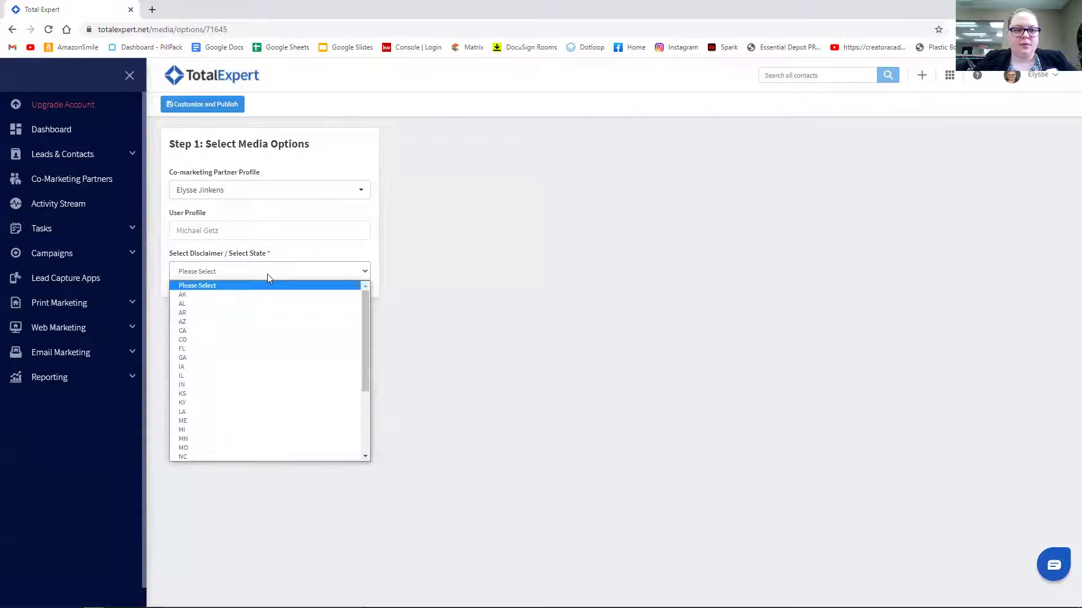
left_click(216, 447)
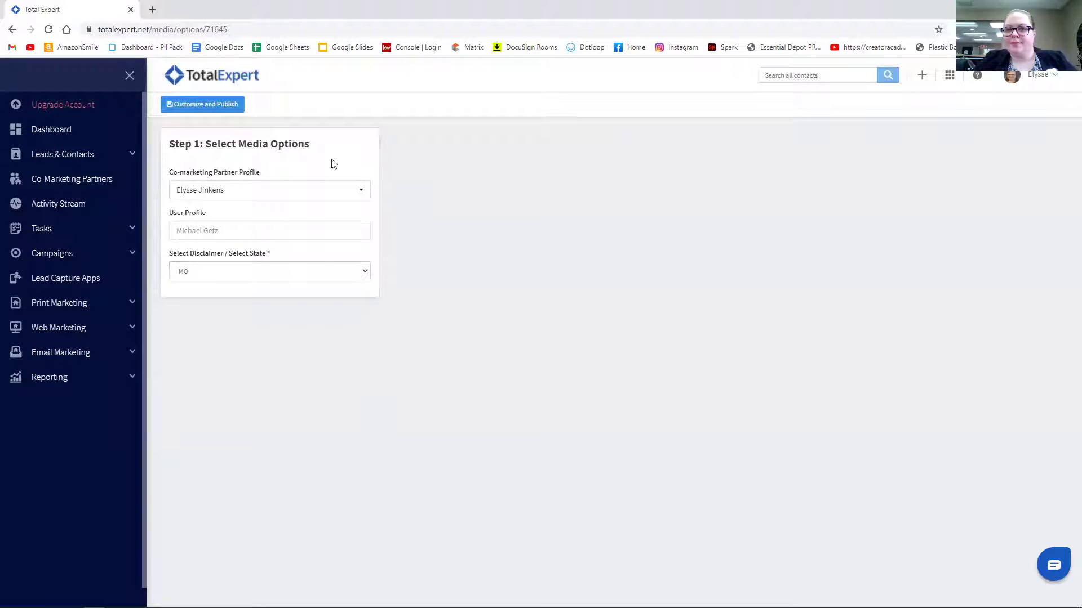
left_click(323, 191)
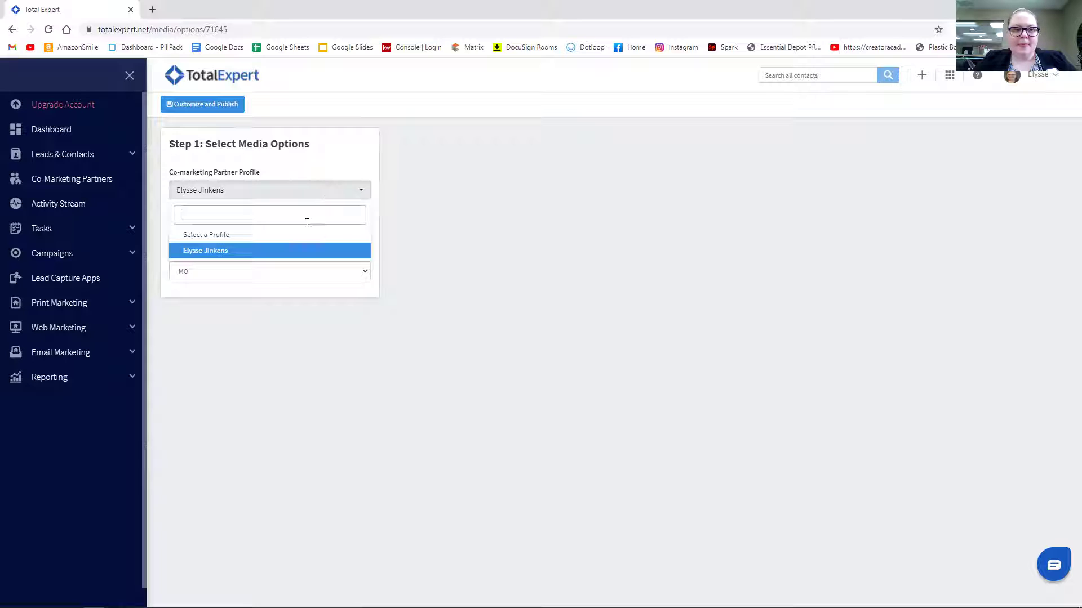
left_click(298, 251)
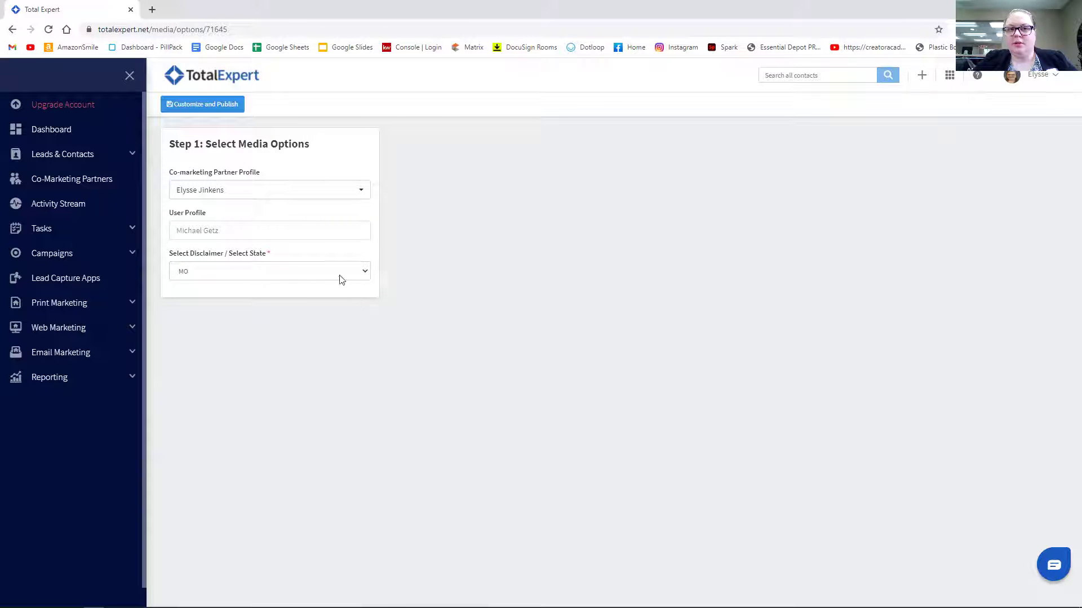
left_click(232, 104)
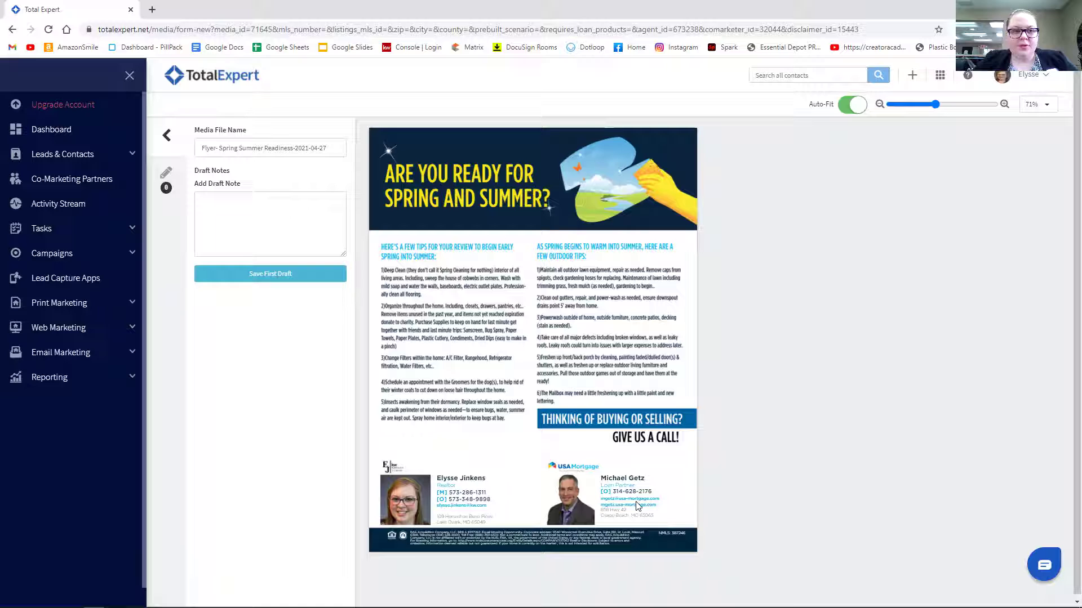
- Save the first draft with a note that the partner's office address should match mine
left_click(164, 176)
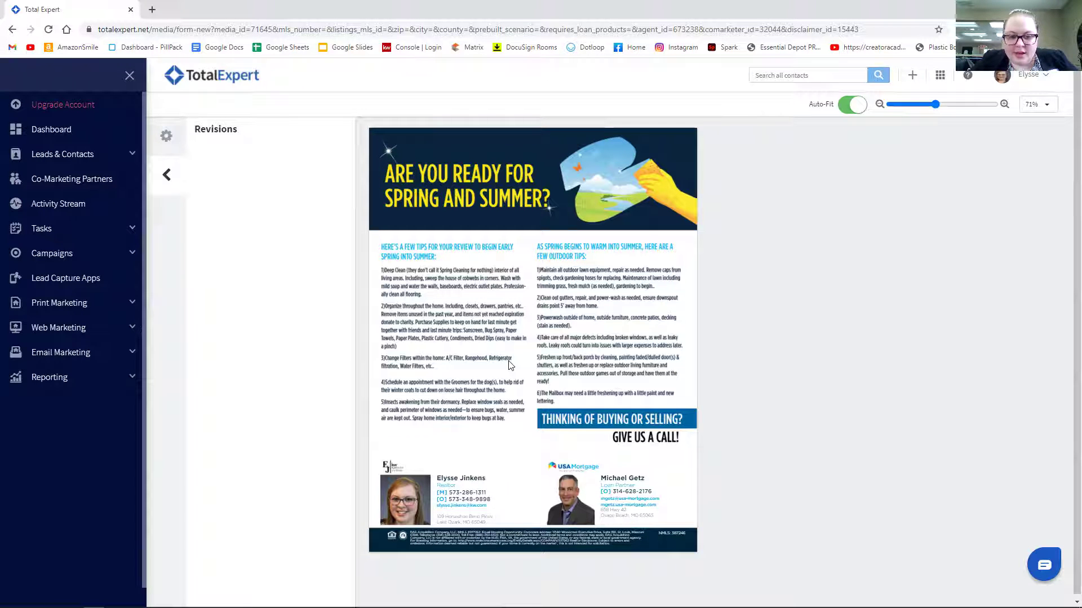
left_click(167, 173)
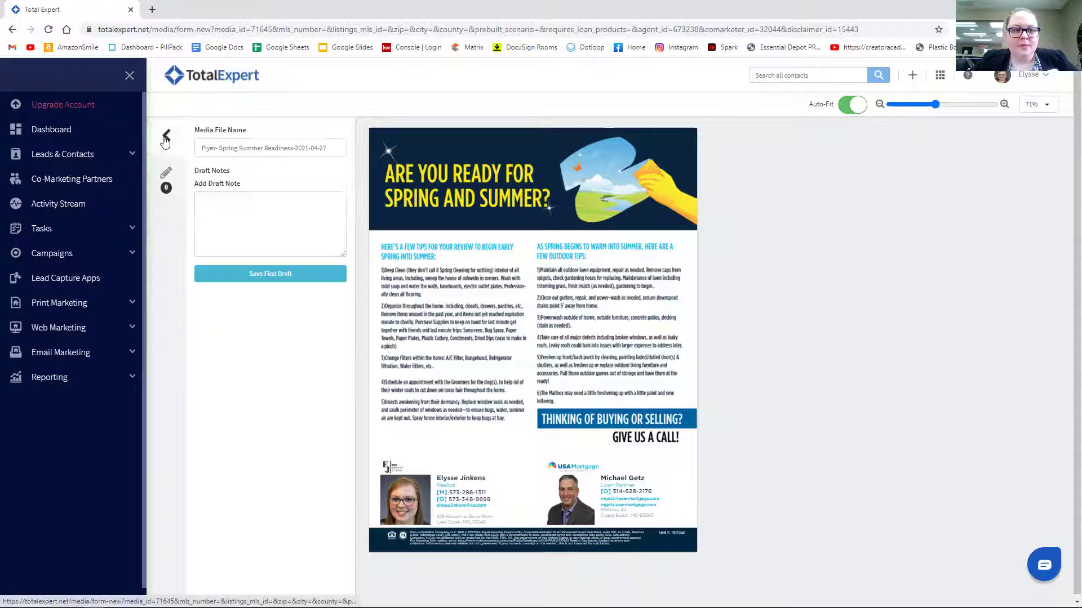
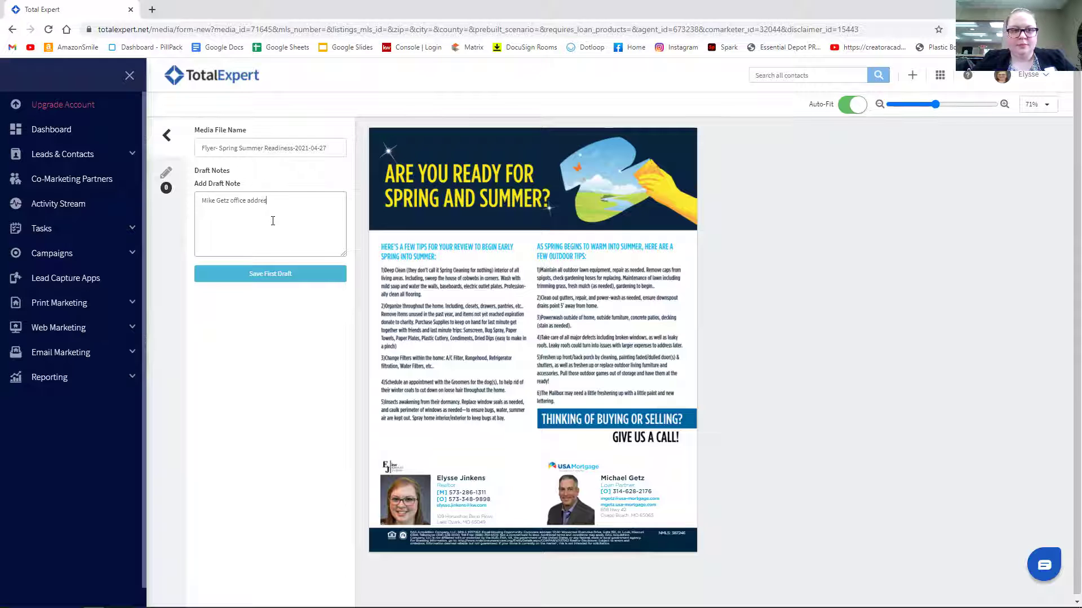
type("s should b")
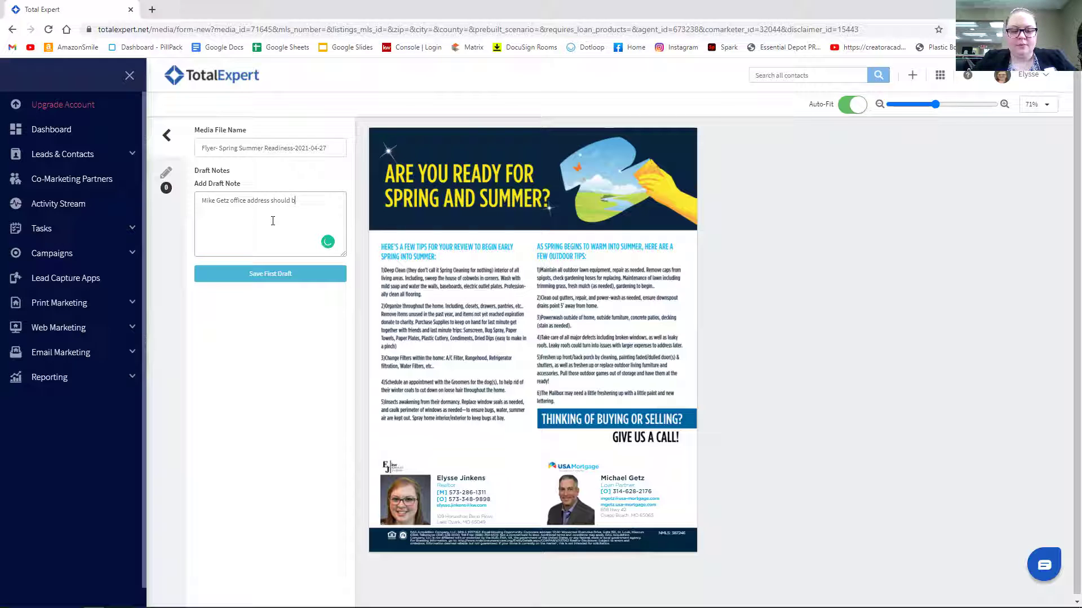
type("e the same as mine")
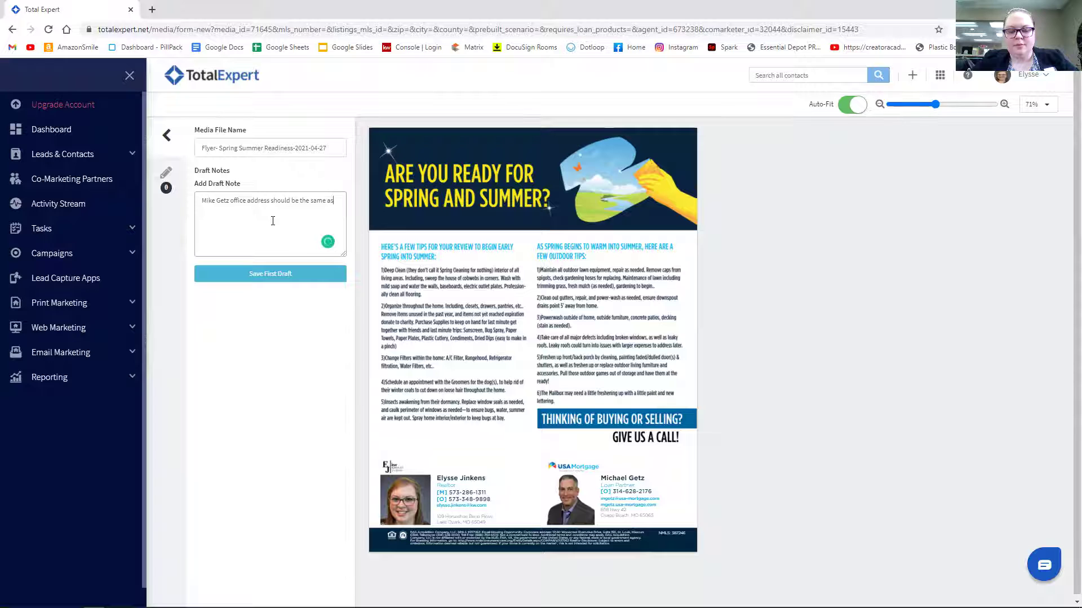
type(".")
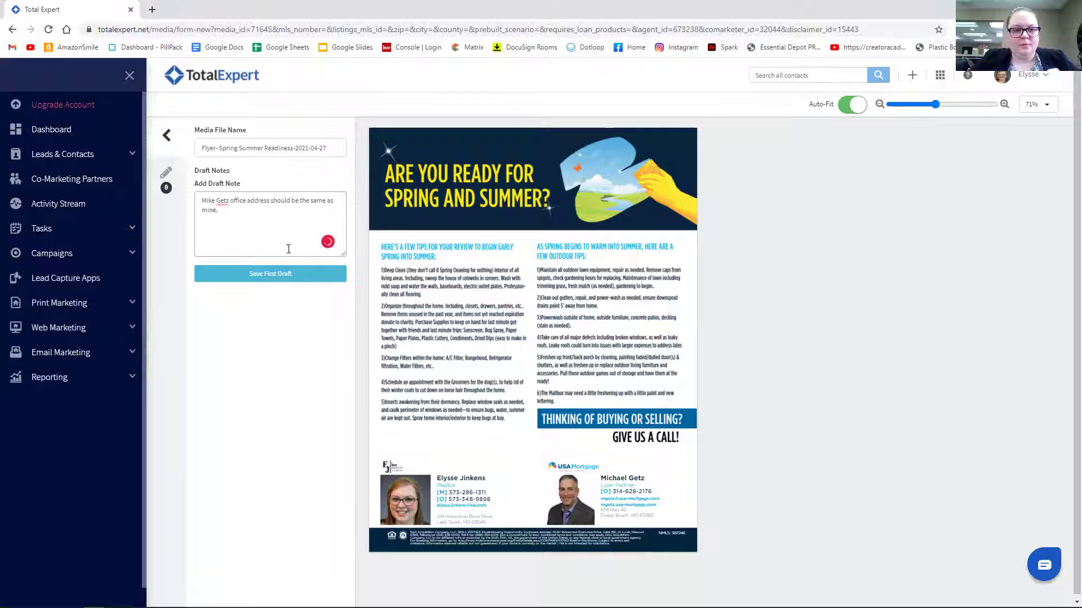
left_click(296, 276)
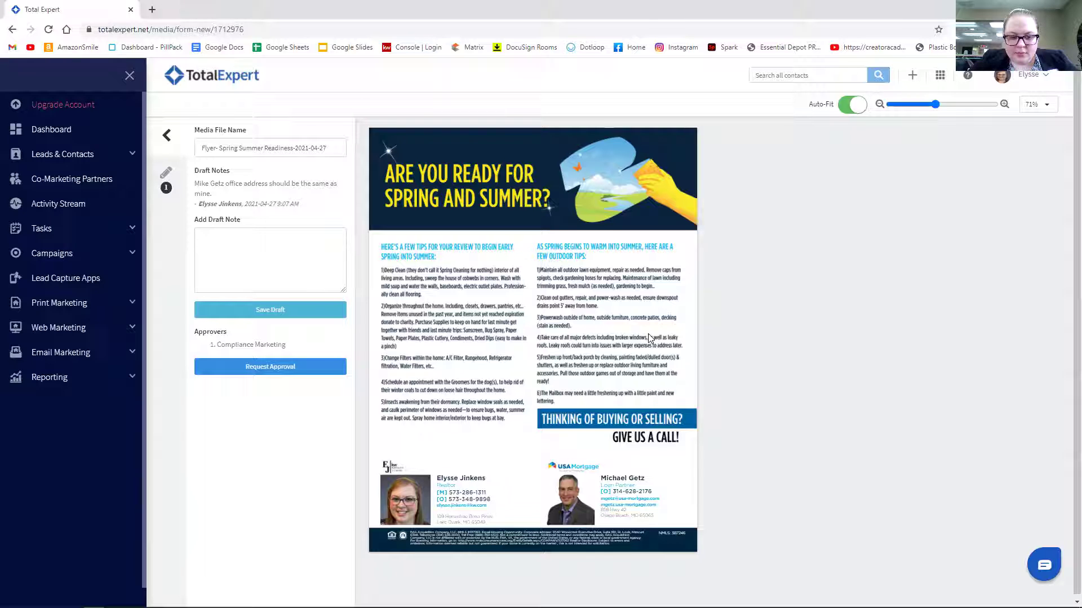
scroll(648, 334, "down", 1)
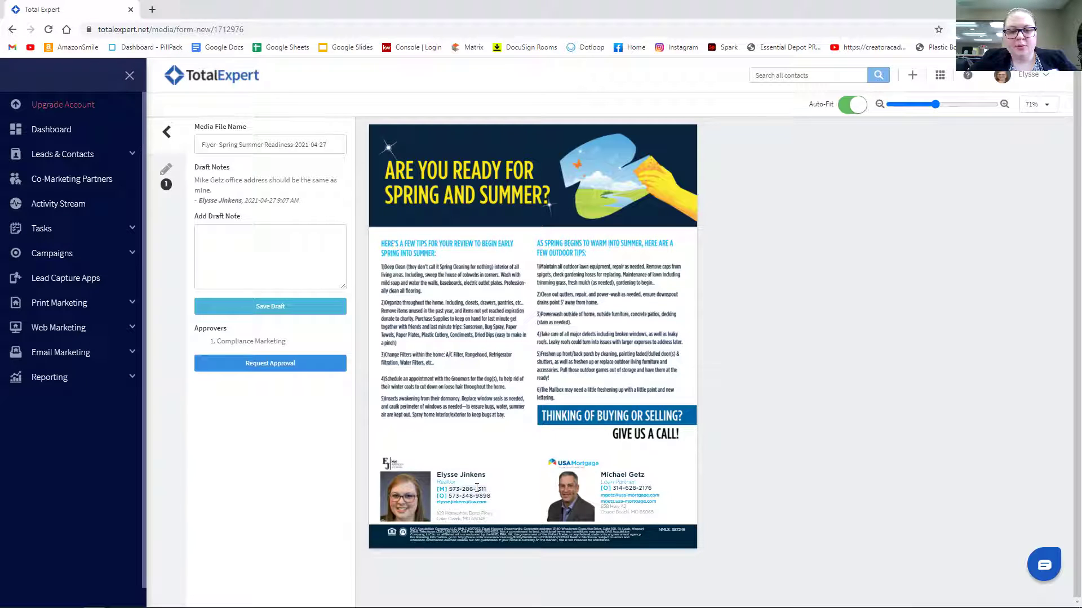
double_click(647, 512)
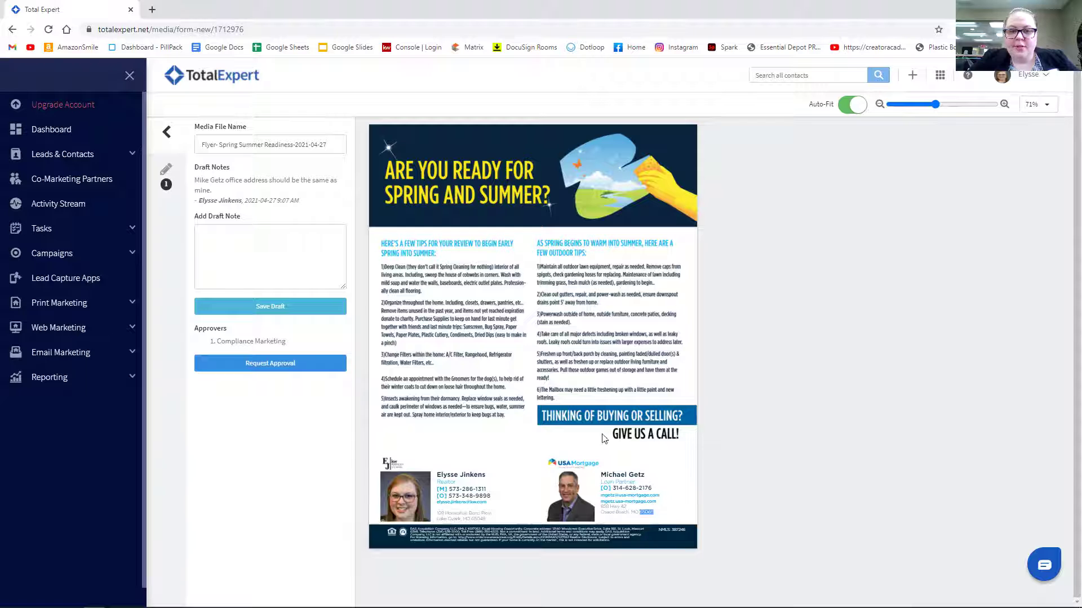
- Request and confirm compliance approval, then check the saved flyer's Actions menu
left_click(299, 366)
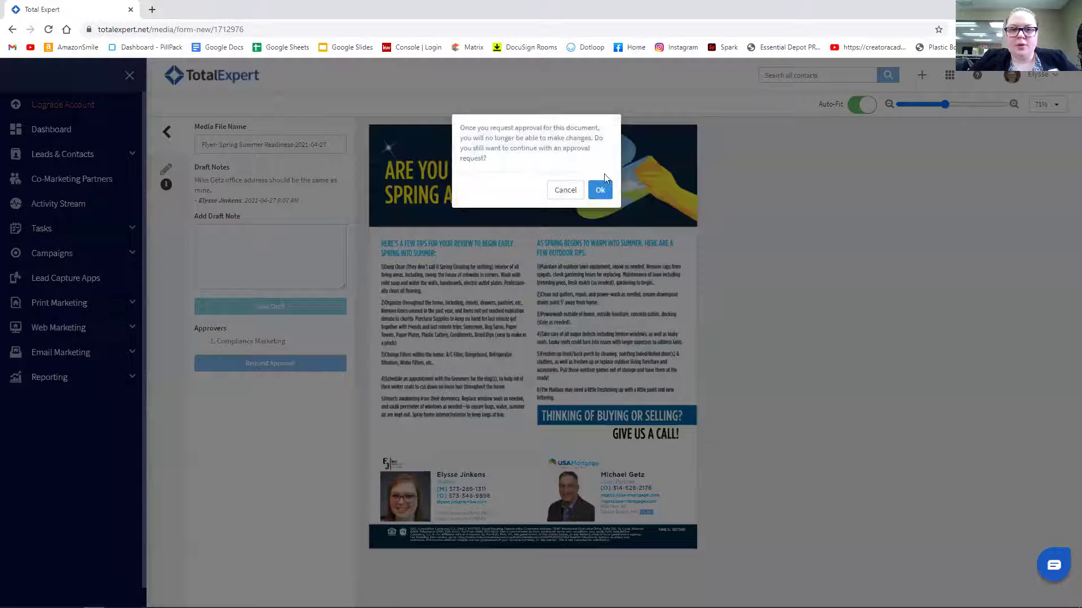
left_click(601, 192)
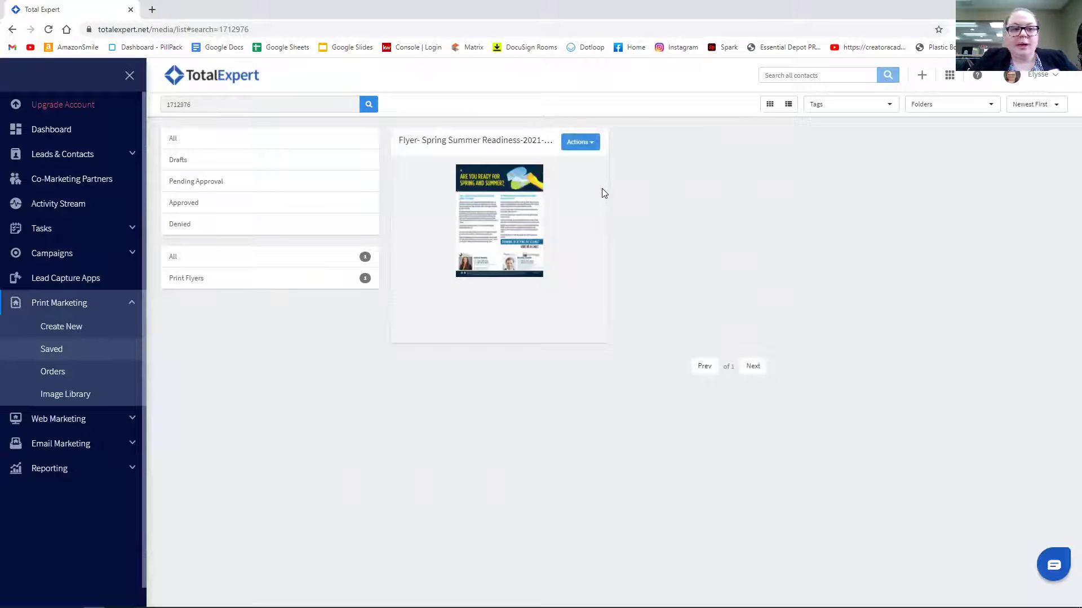
left_click(594, 143)
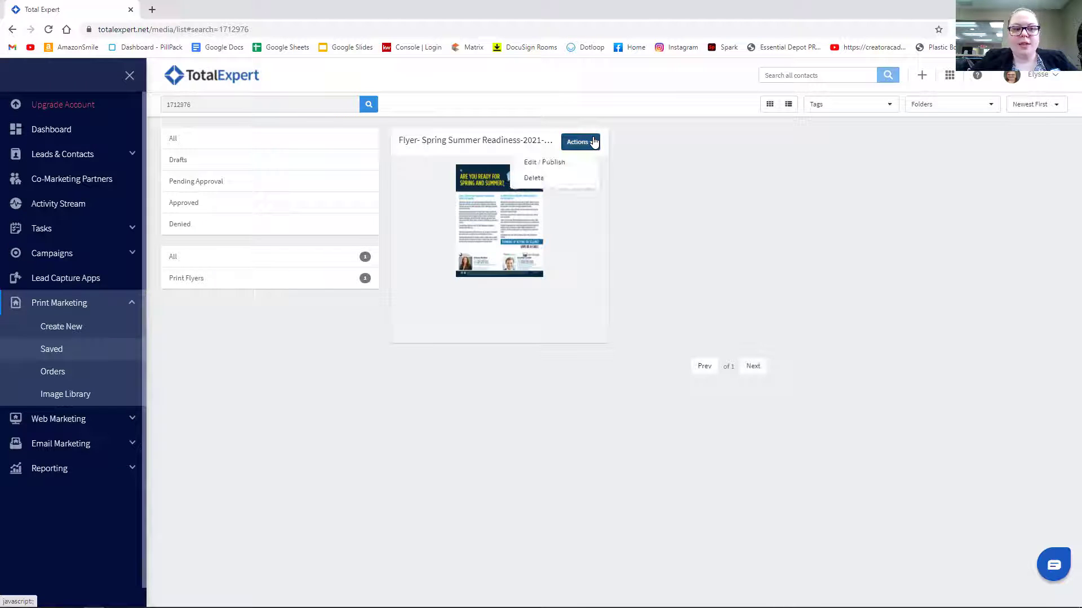
left_click(714, 210)
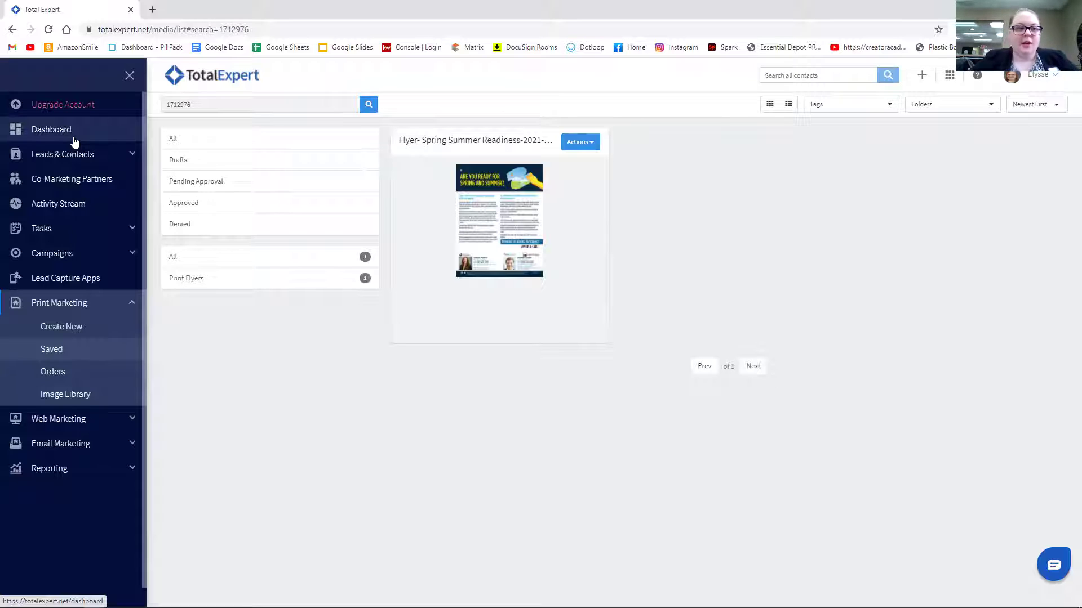
- Expand Web Marketing > Social Media and browse templates for a new social post
left_click(133, 426)
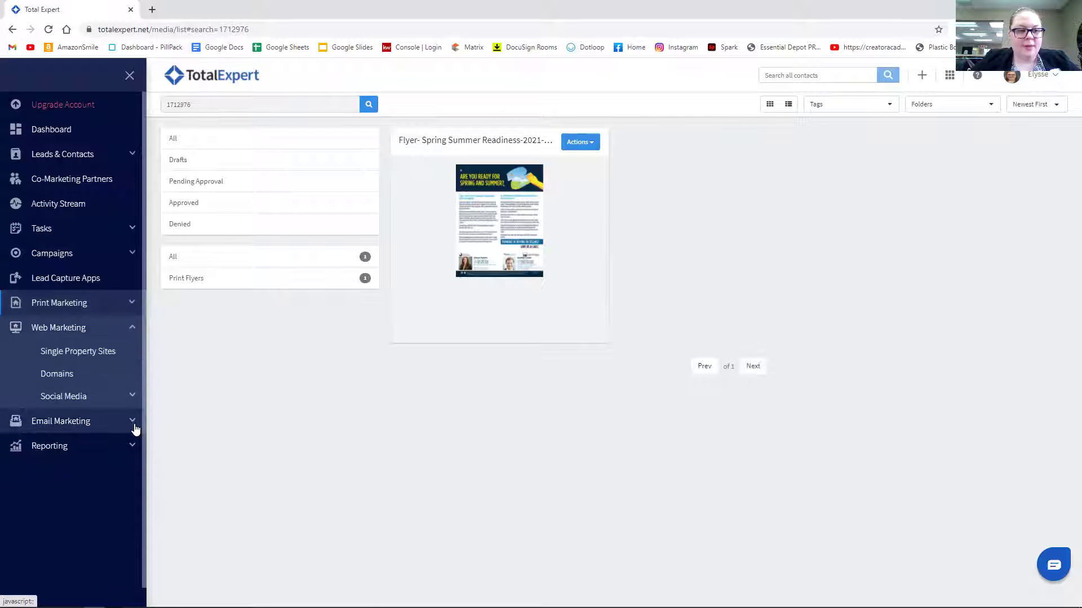
left_click(83, 331)
right_click(82, 329)
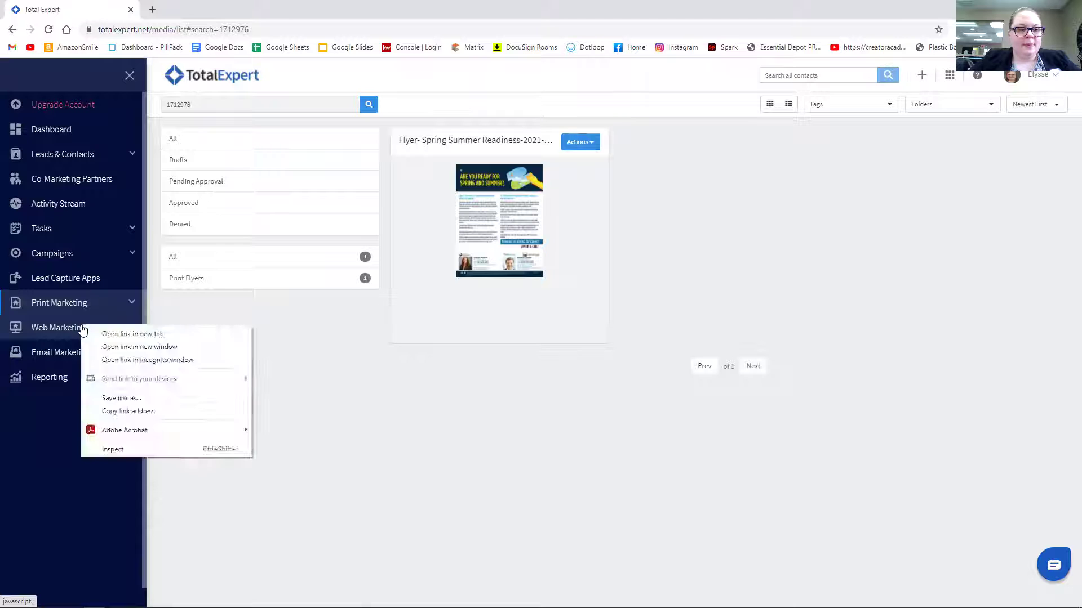
key("Escape")
left_click(68, 334)
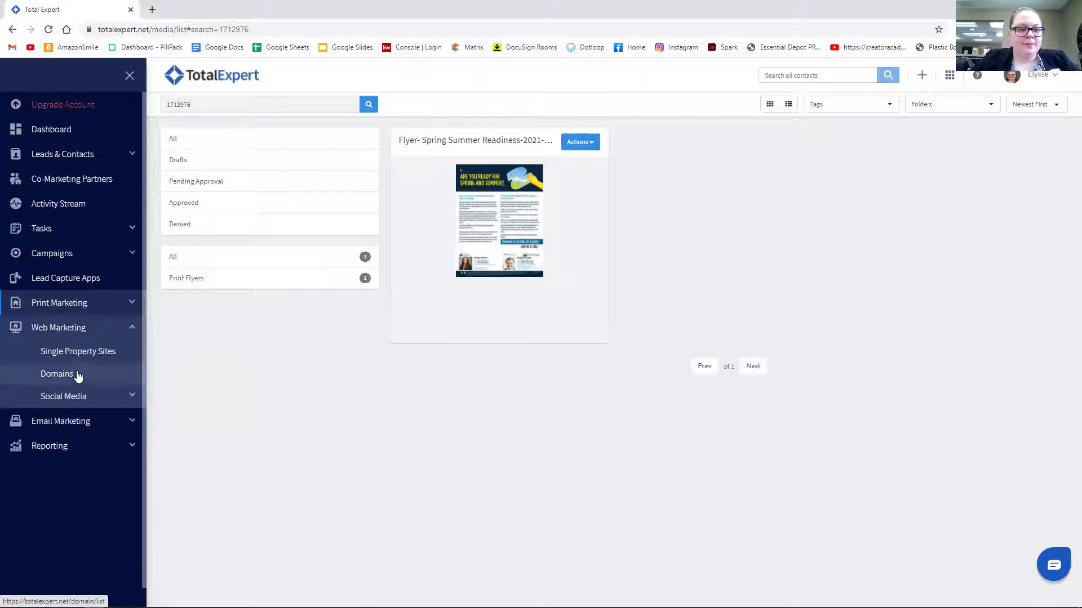
left_click(79, 397)
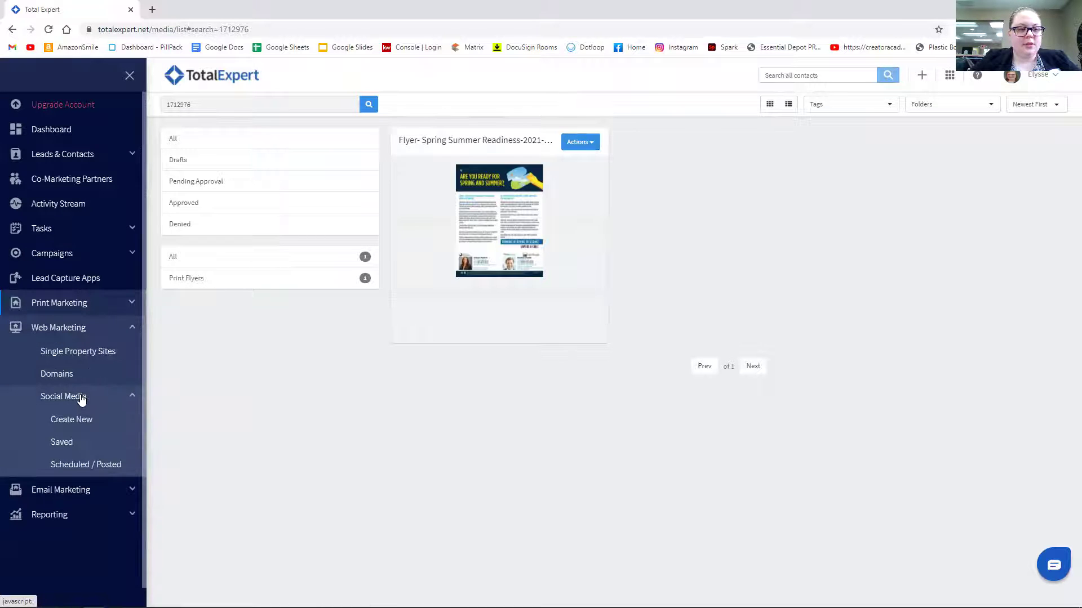
left_click(82, 426)
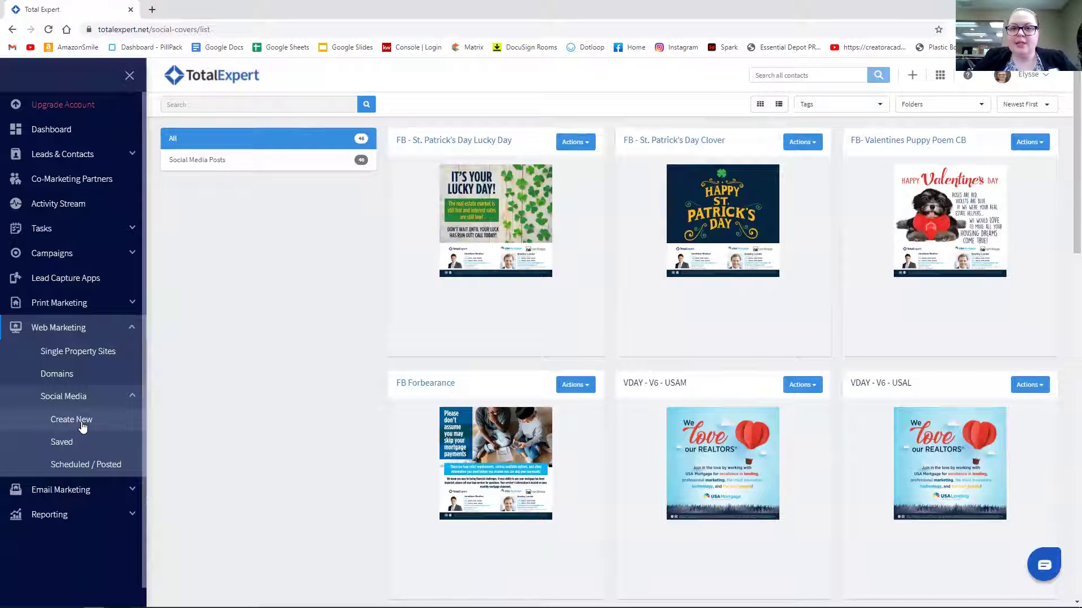
scroll(340, 427, "down", 2)
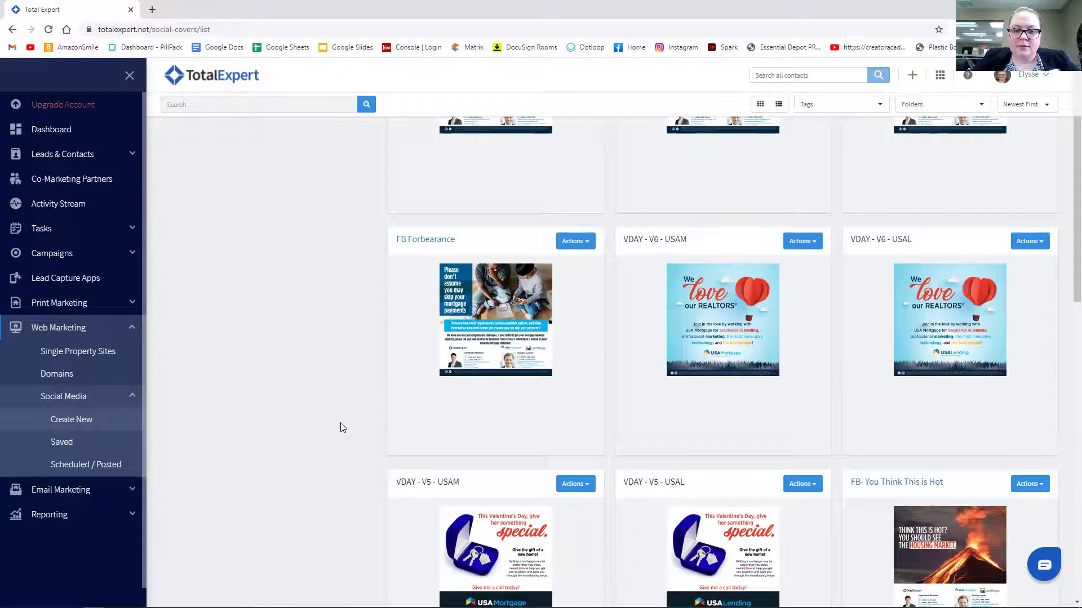
scroll(341, 428, "down", 4)
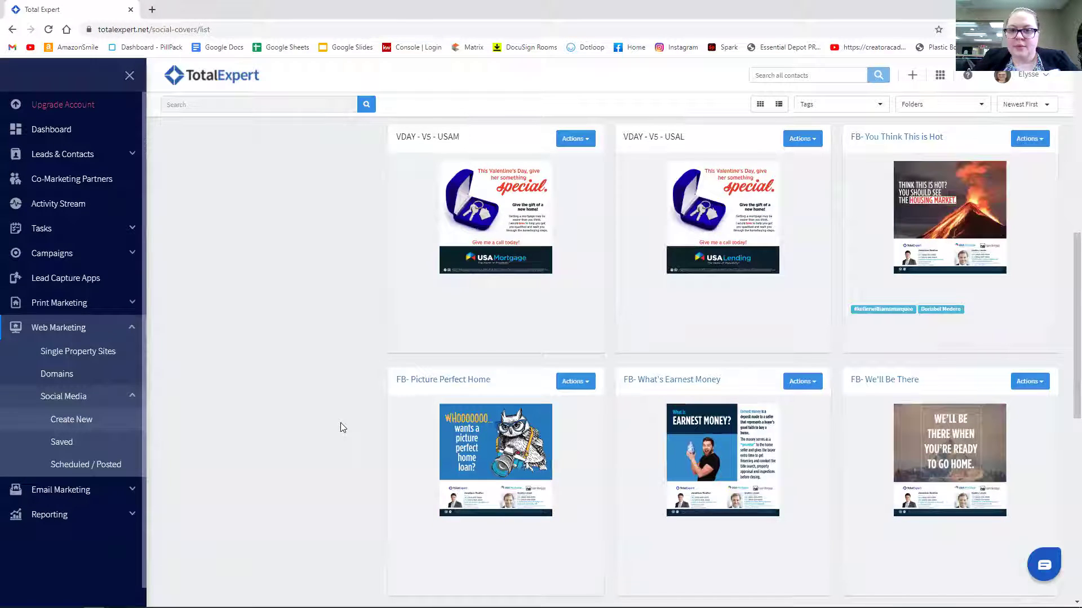
scroll(341, 427, "up", 1)
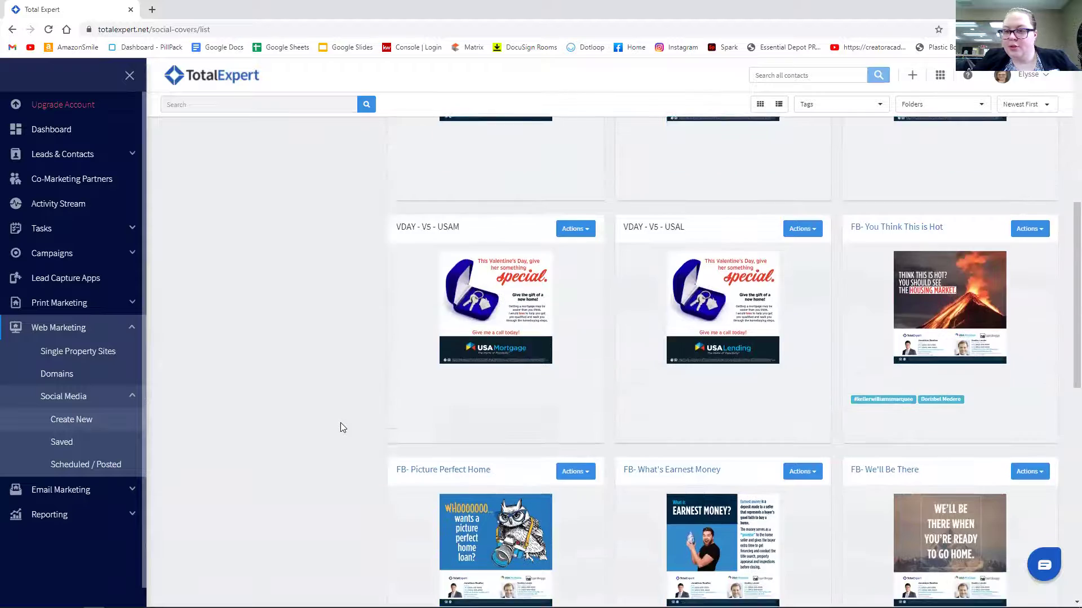
scroll(341, 427, "down", 3)
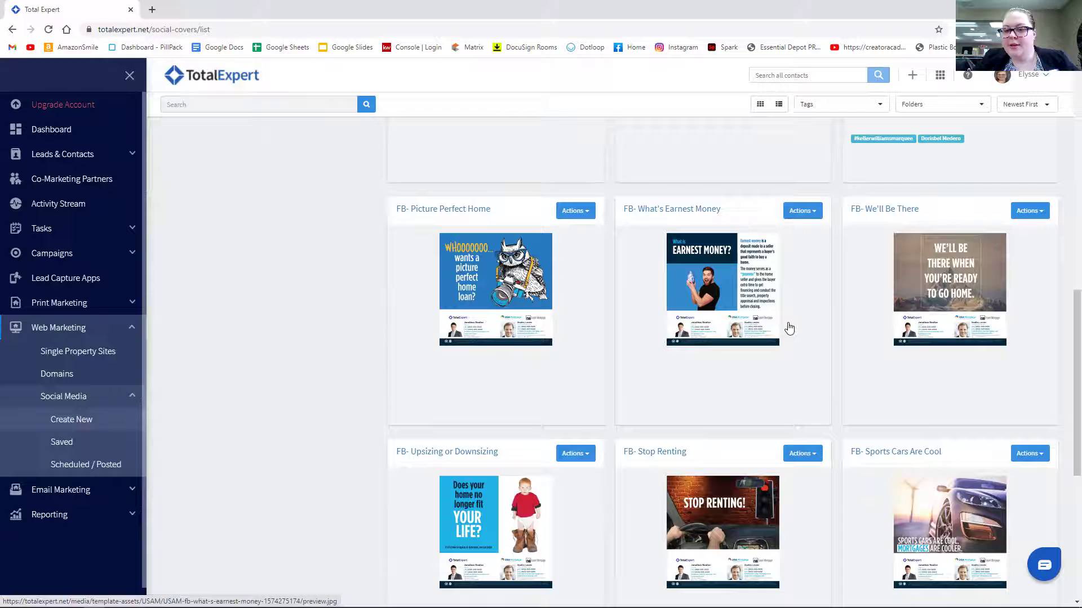
scroll(786, 333, "down", 2)
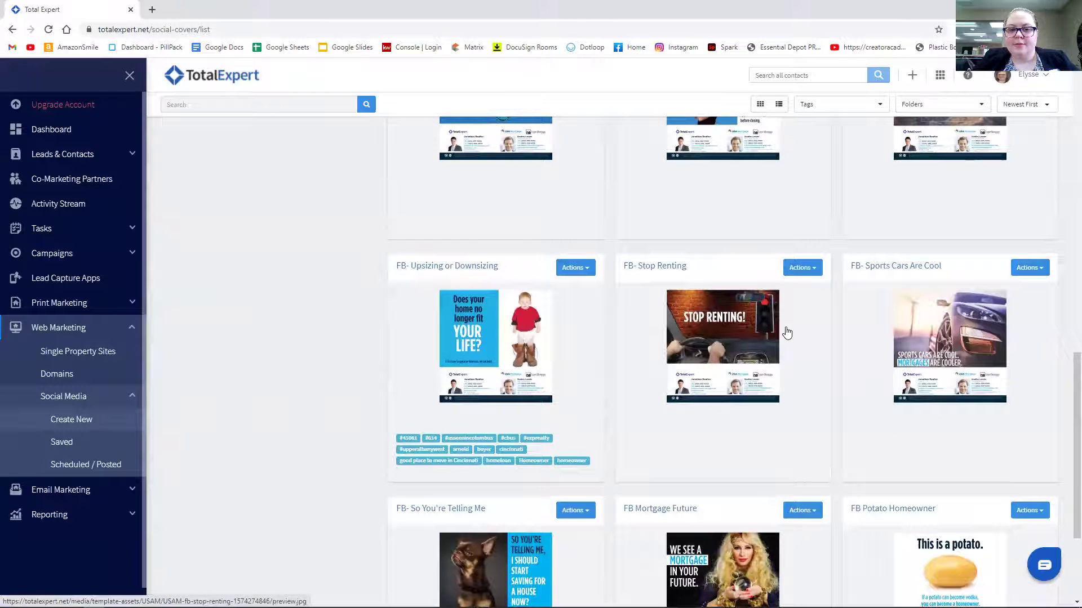
scroll(786, 333, "up", 1)
scroll(786, 334, "up", 1)
scroll(786, 333, "up", 1)
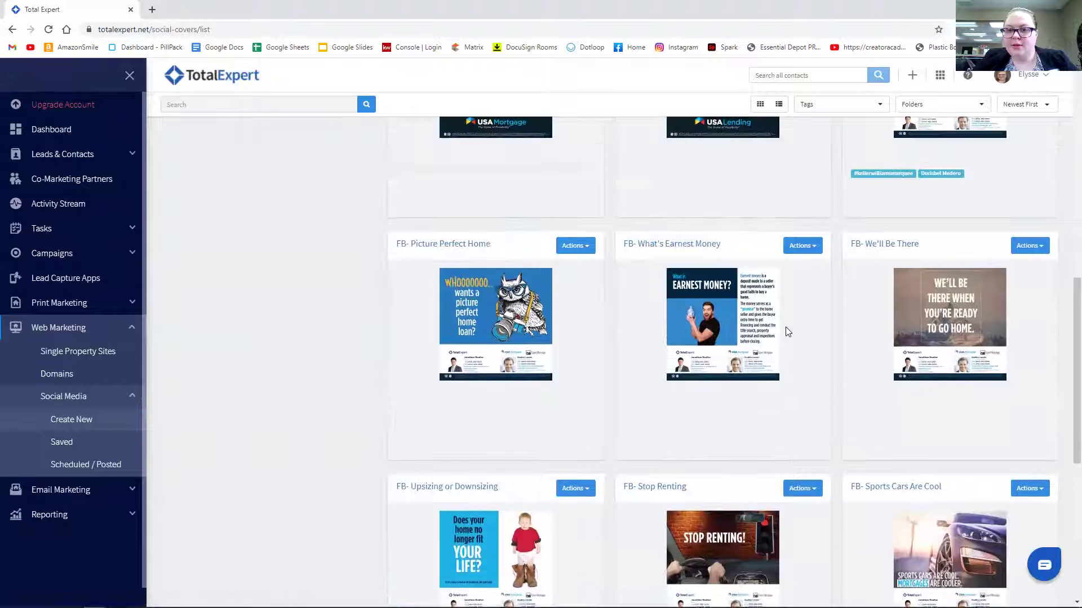
- Choose the FB What's Earnest Money template, keep the partner, set the MO disclaimer, and customize
left_click(685, 246)
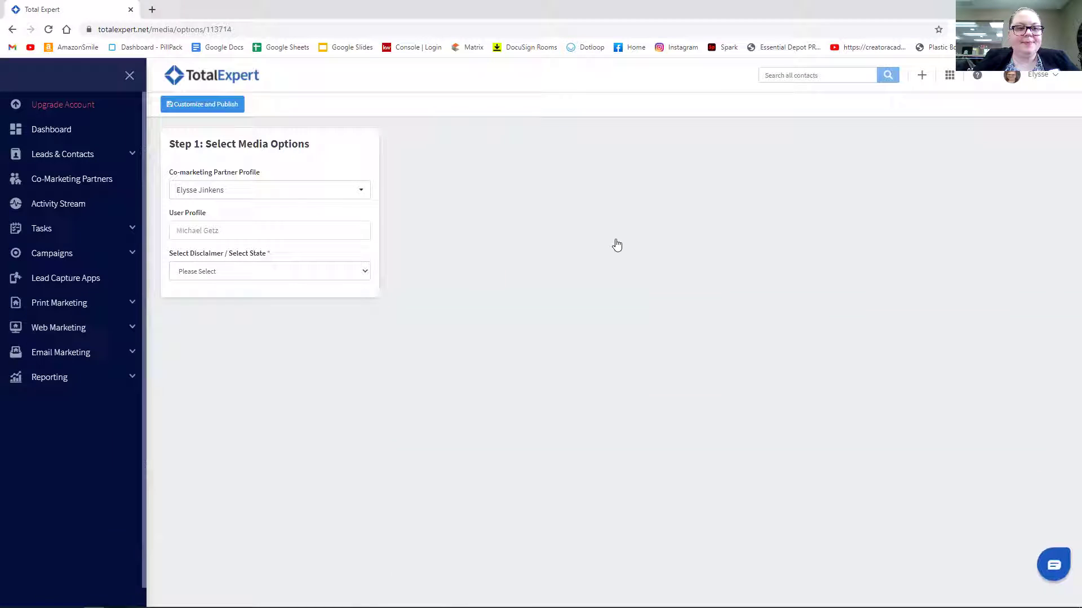
left_click(345, 191)
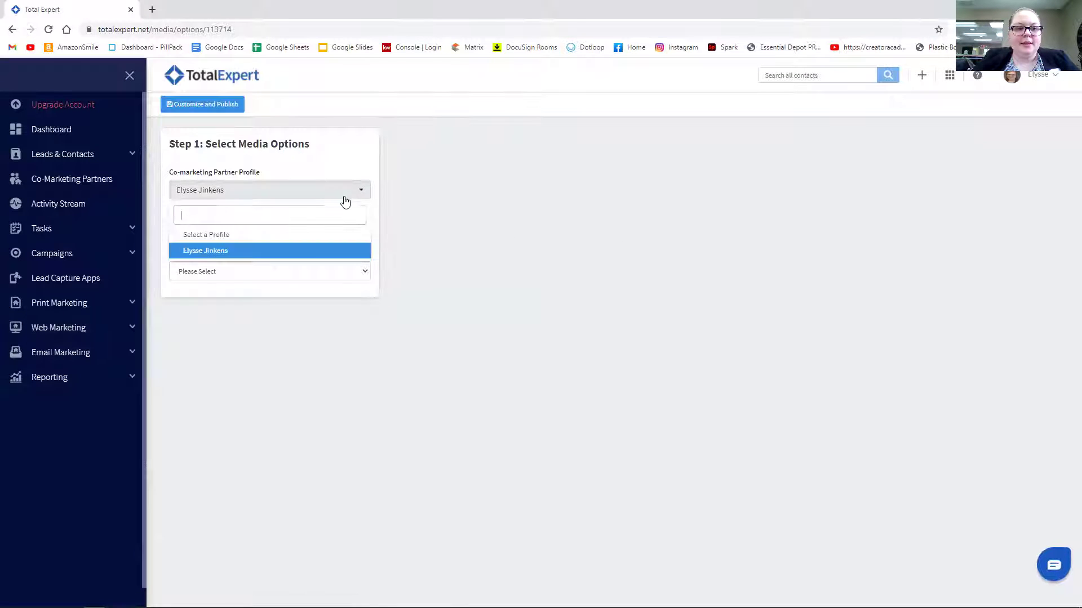
left_click(311, 247)
left_click(310, 275)
left_click(311, 271)
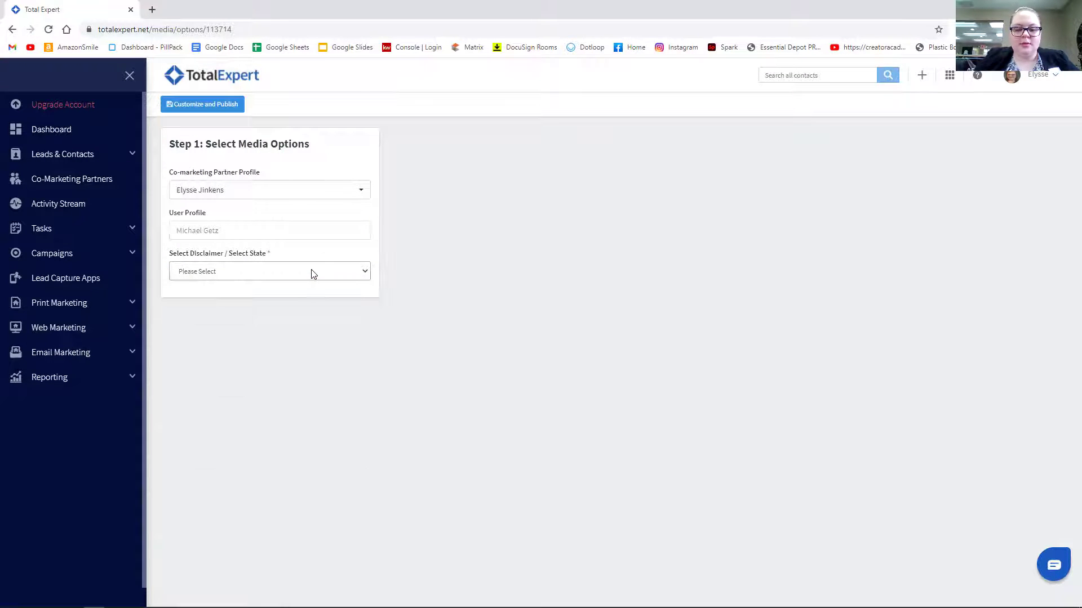
left_click(311, 271)
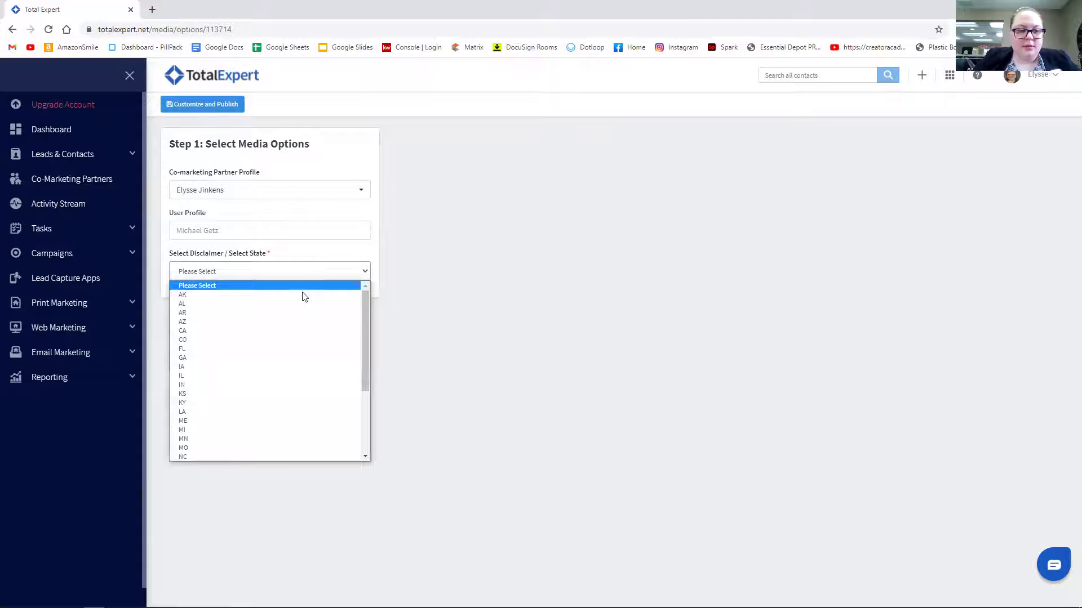
left_click(237, 448)
left_click(216, 104)
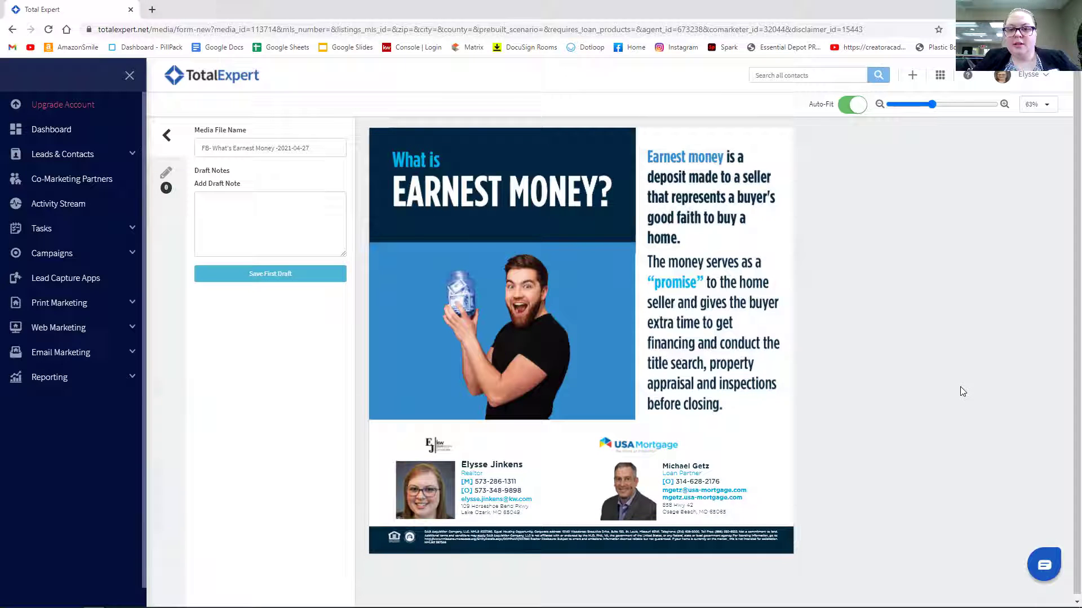
- Save the Earnest Money post as a first draft, then publish it and confirm
left_click(313, 273)
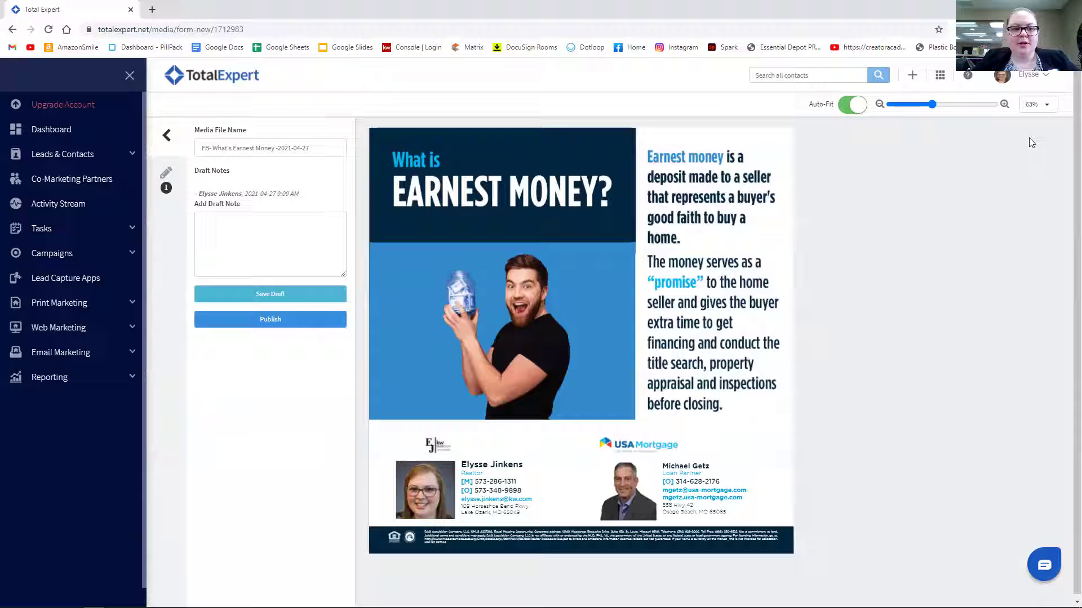
left_click(310, 321)
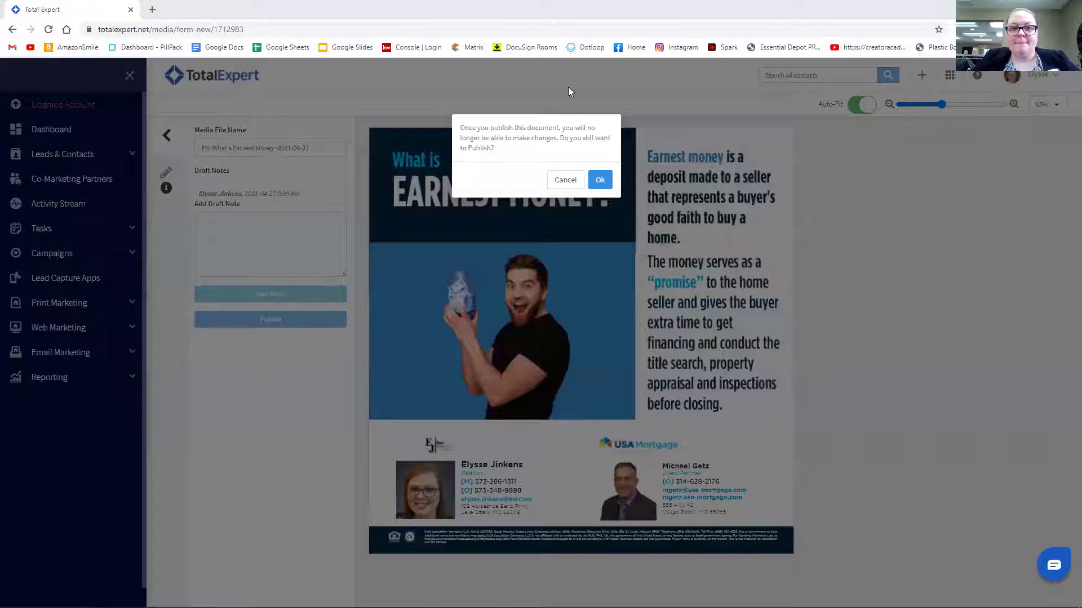
left_click(599, 183)
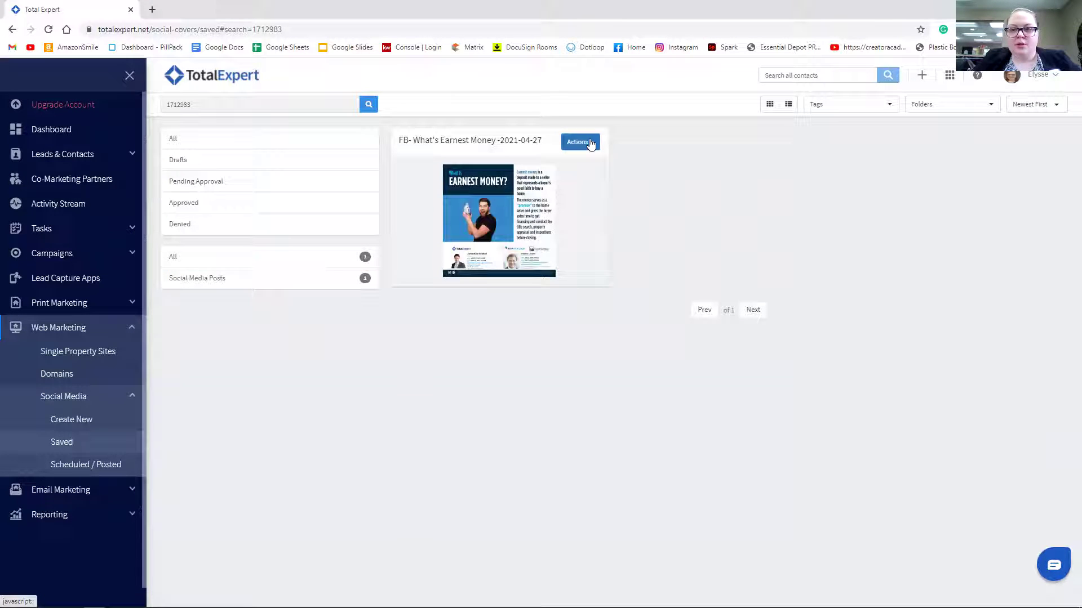
- Generate a PNG of the Earnest Money post and save the image to Downloads
left_click(591, 143)
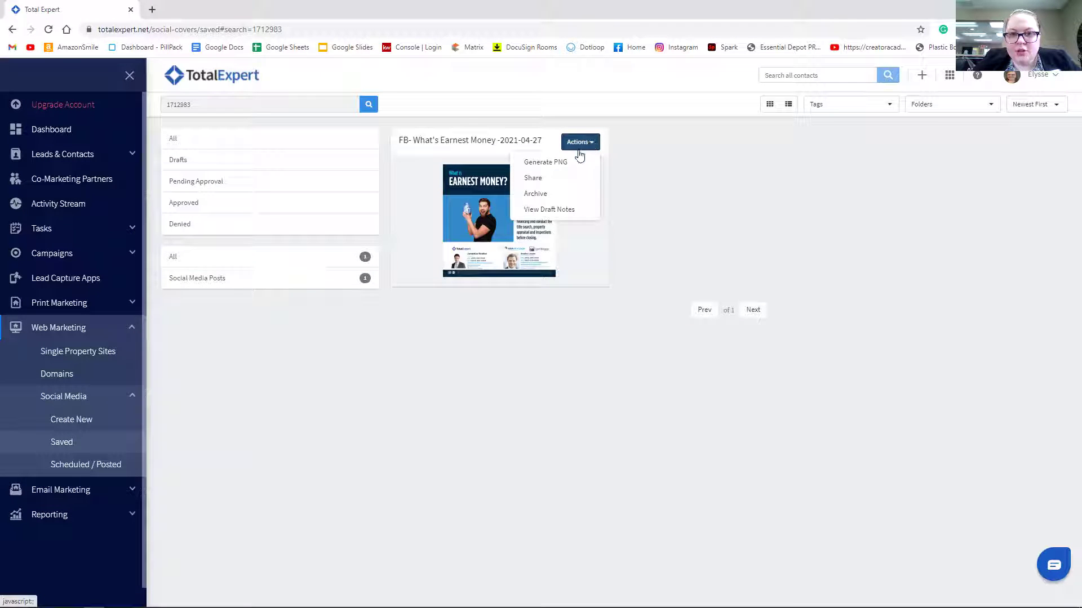
left_click(572, 164)
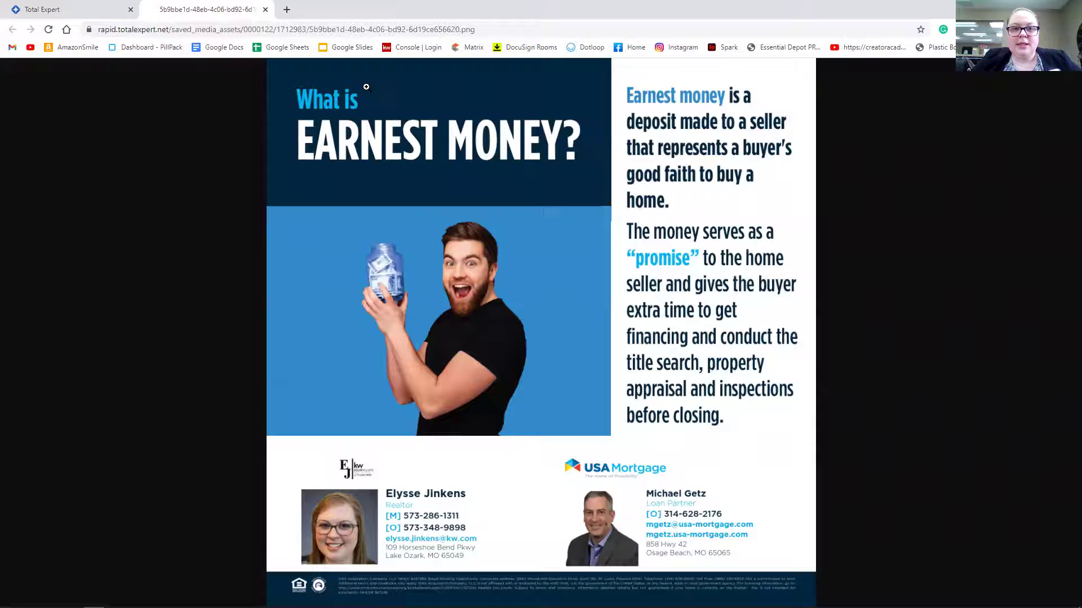
right_click(391, 119)
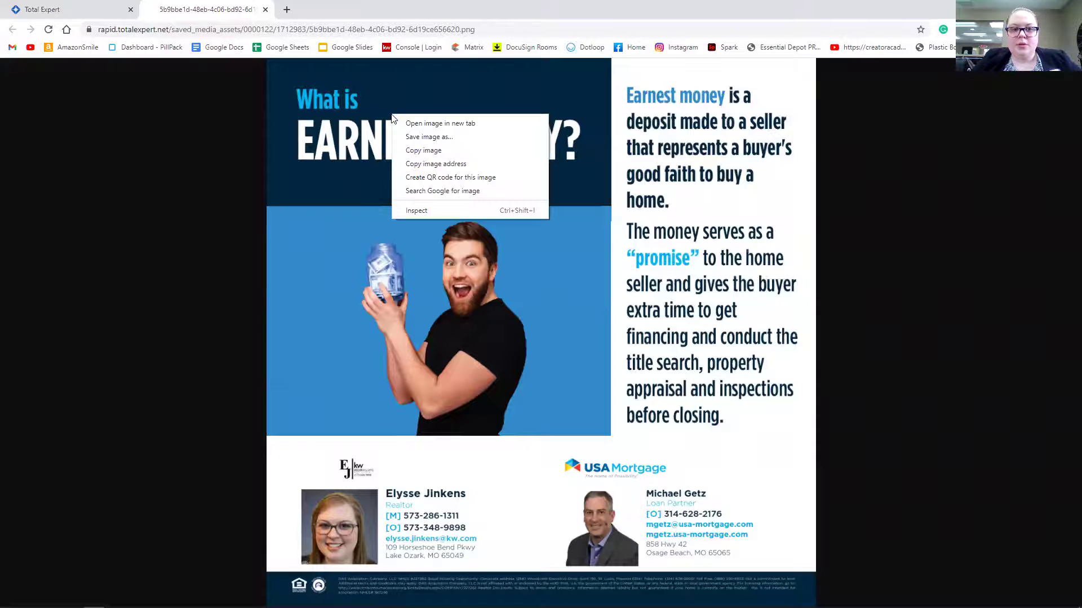
left_click(413, 141)
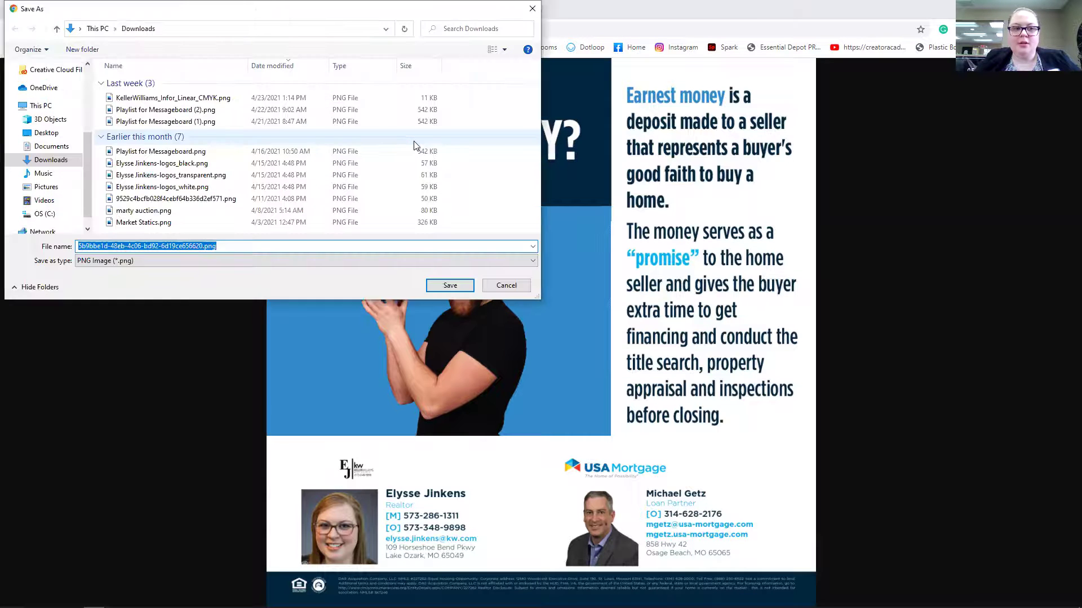
key("Return")
- Open Facebook in a new browser tab and sign in
left_click(285, 10)
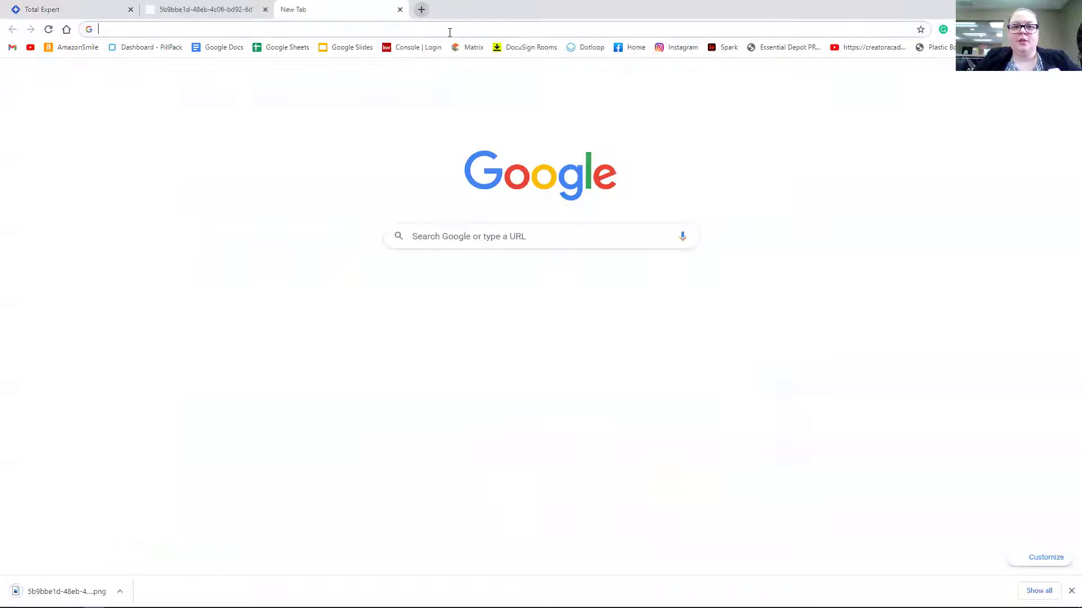
left_click(686, 51)
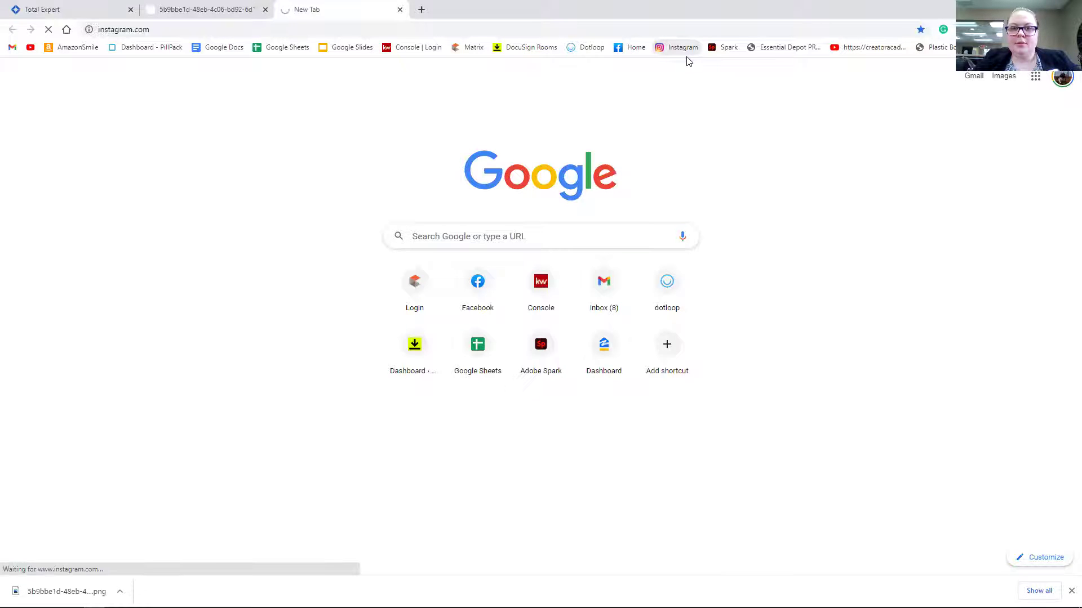
left_click(636, 50)
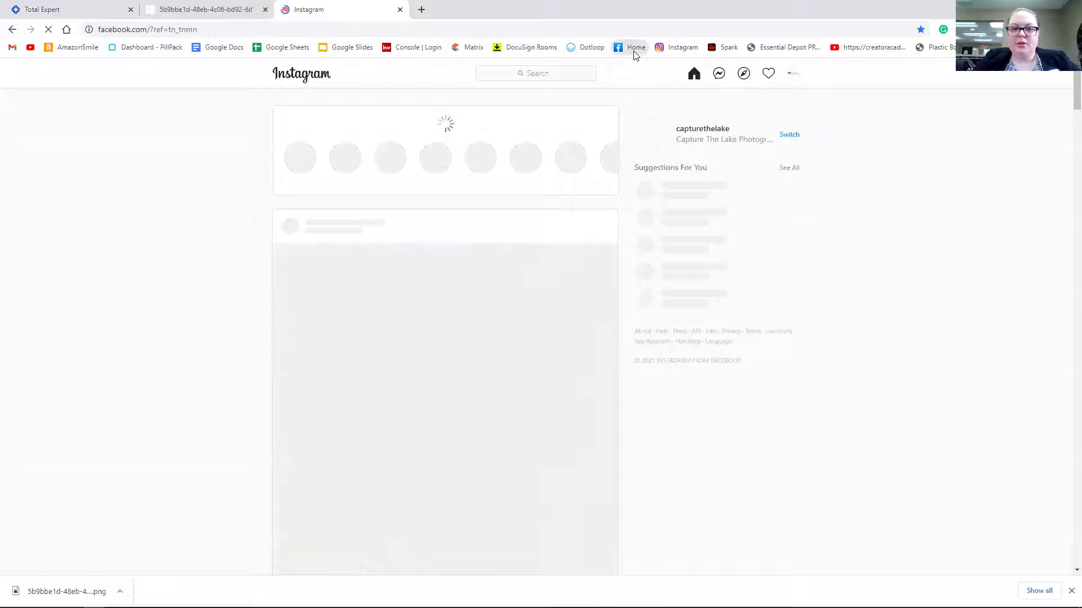
left_click(656, 161)
key("Return")
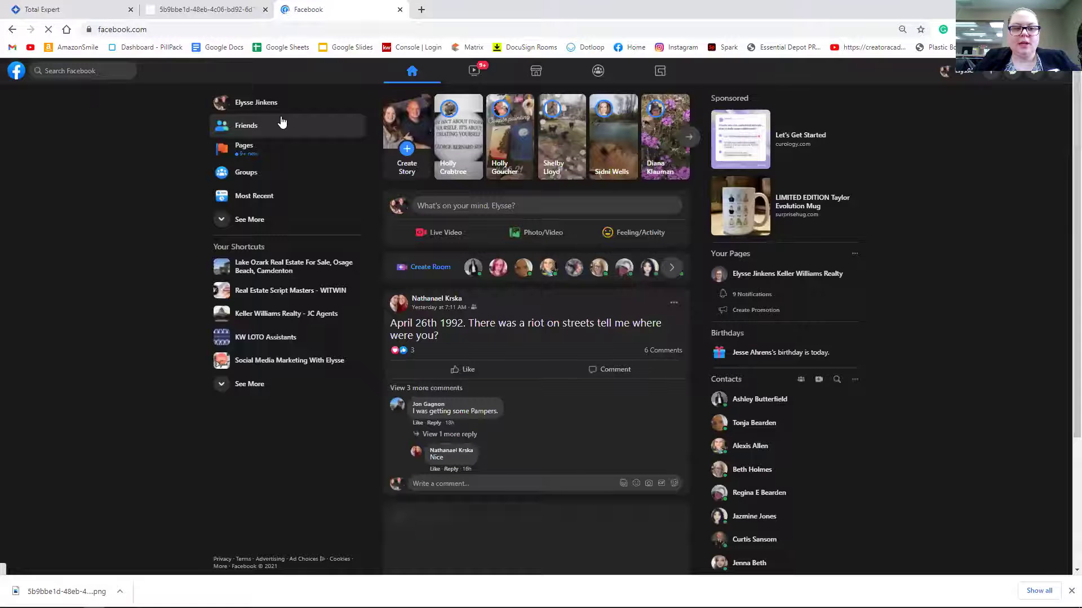
- Start a new post from the Keller Williams Realty page's Publishing Tools
left_click(240, 148)
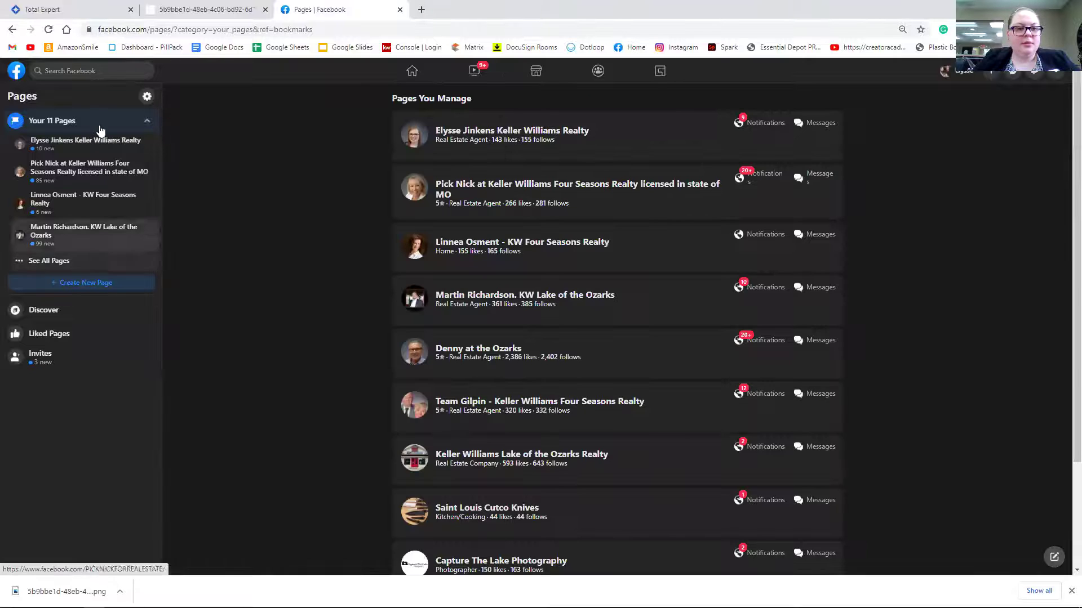
left_click(544, 132)
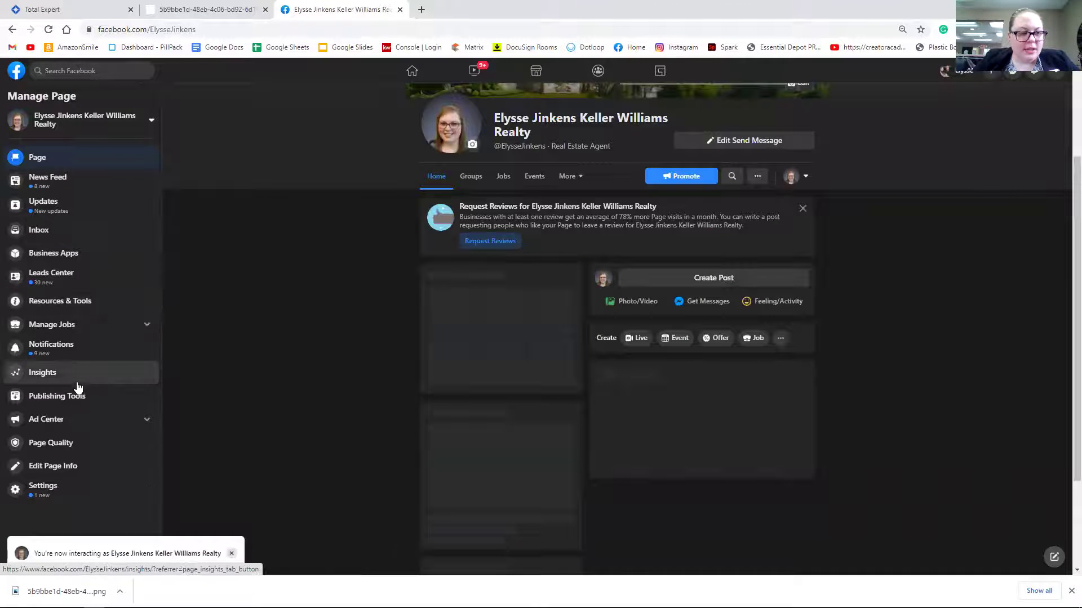
left_click(81, 396)
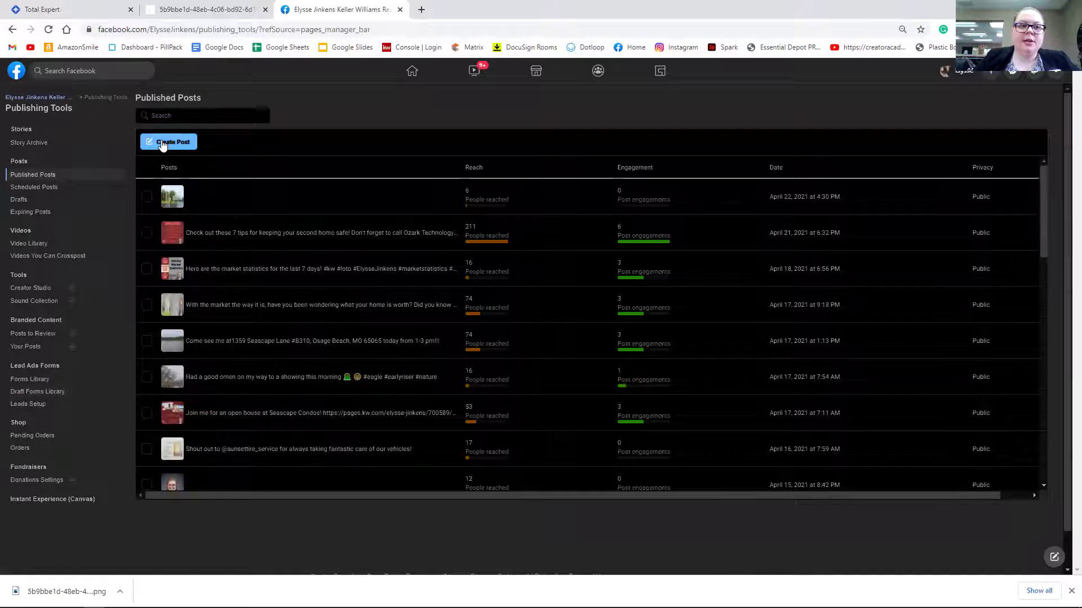
left_click(163, 144)
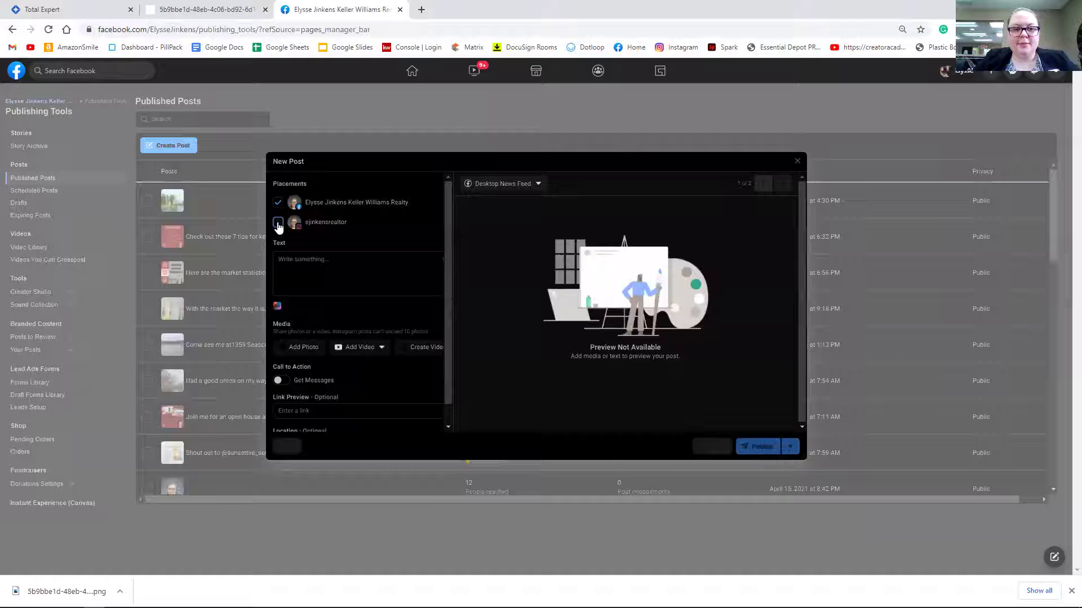
- Cross-post to Instagram and attach the downloaded What's Earnest Money PNG
left_click(278, 223)
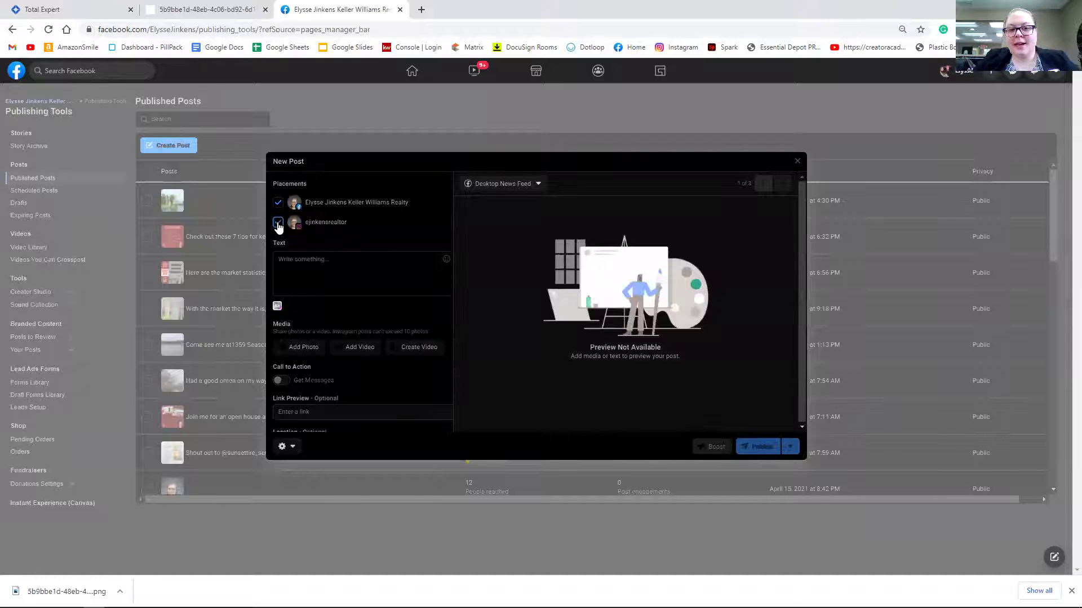
left_click(317, 353)
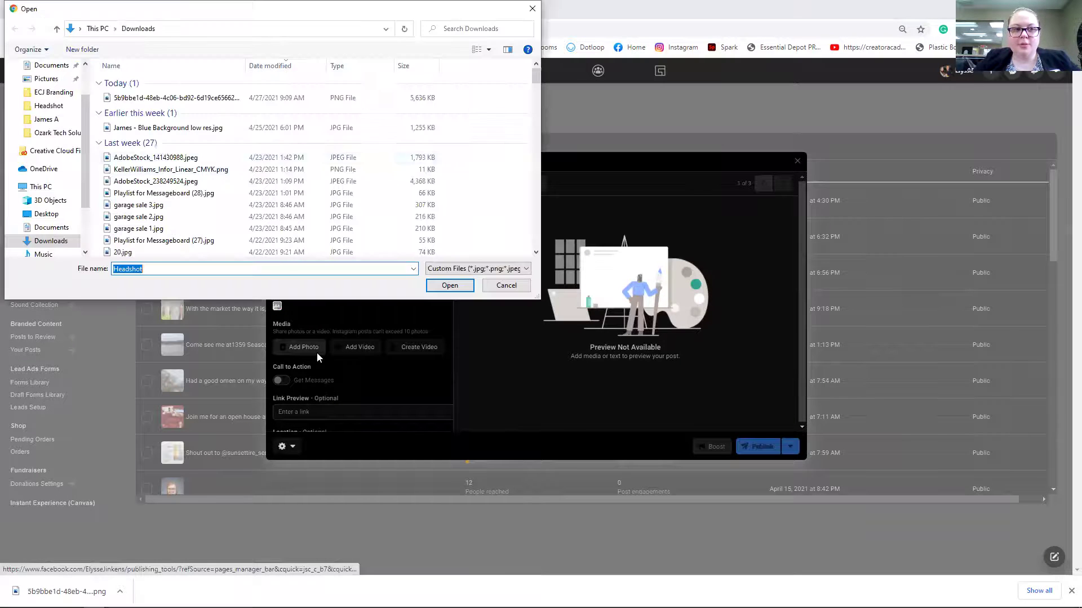
double_click(167, 100)
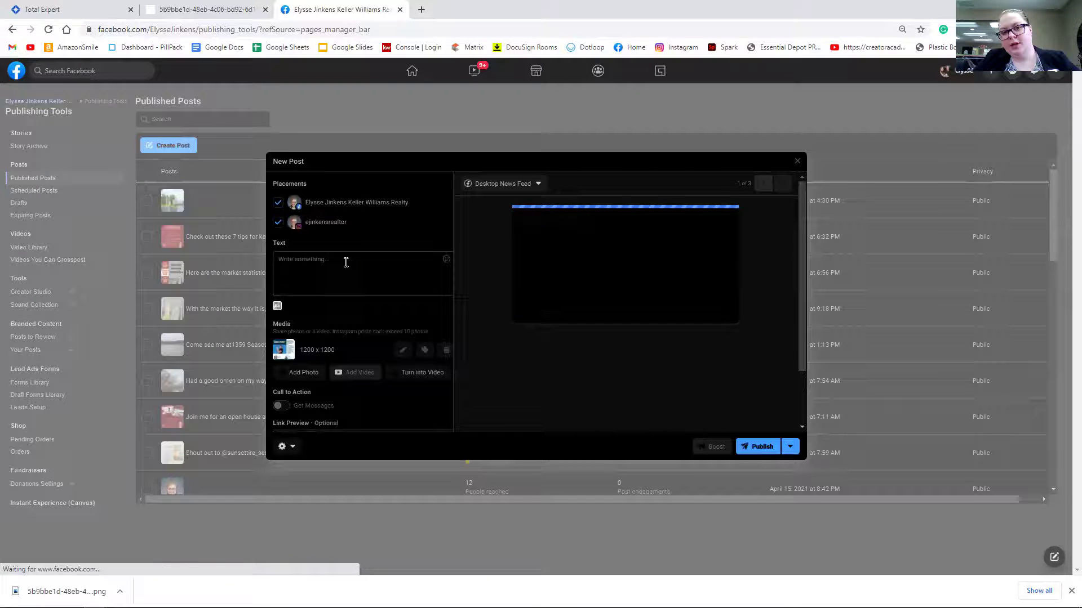
- Add hashtags like #Lakeoftheozarks and #realtor to the caption, then publish the post
left_click(346, 263)
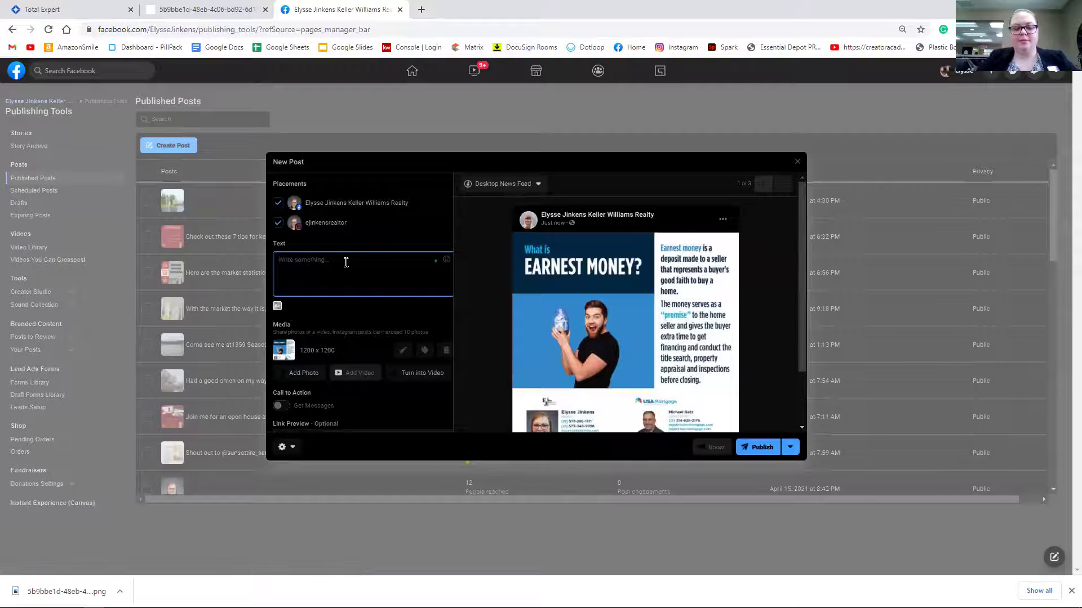
type("Havi")
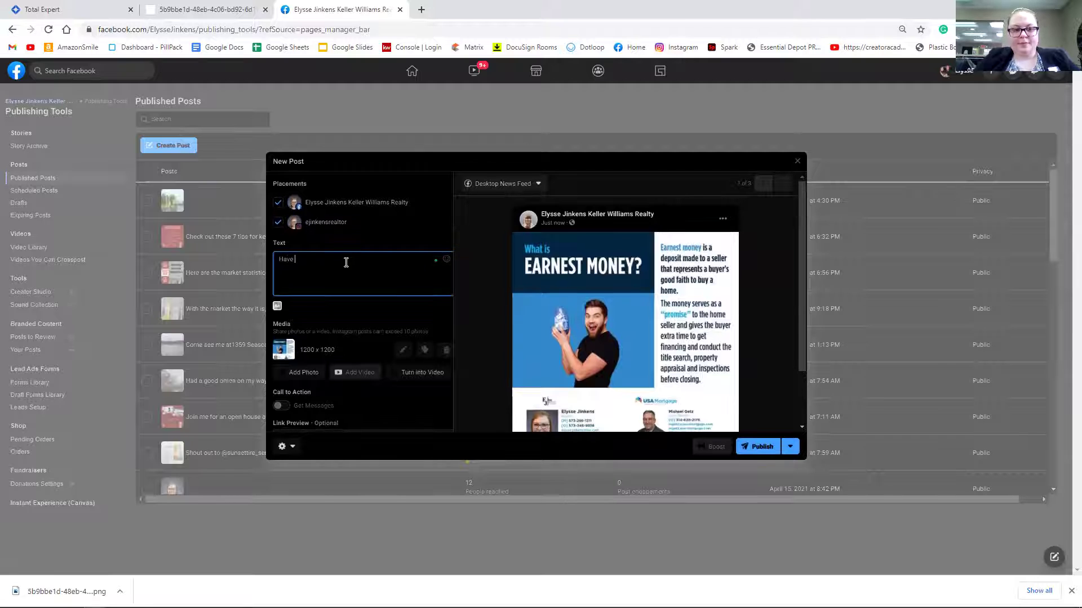
type(" you been")
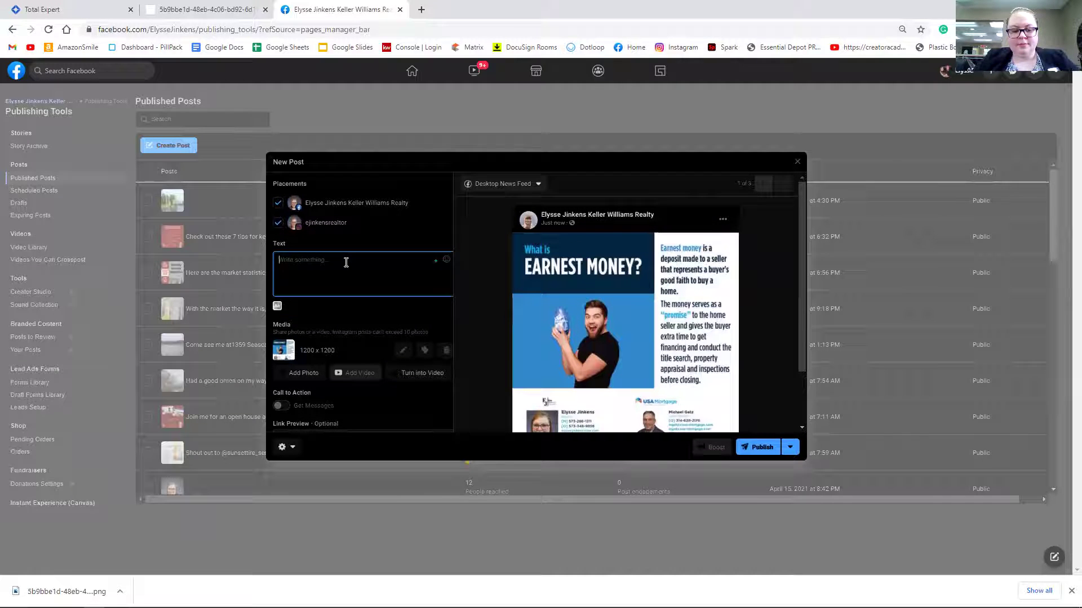
key("BackSpace")
key("BackSpace")
key("BackSpace")
type("What is")
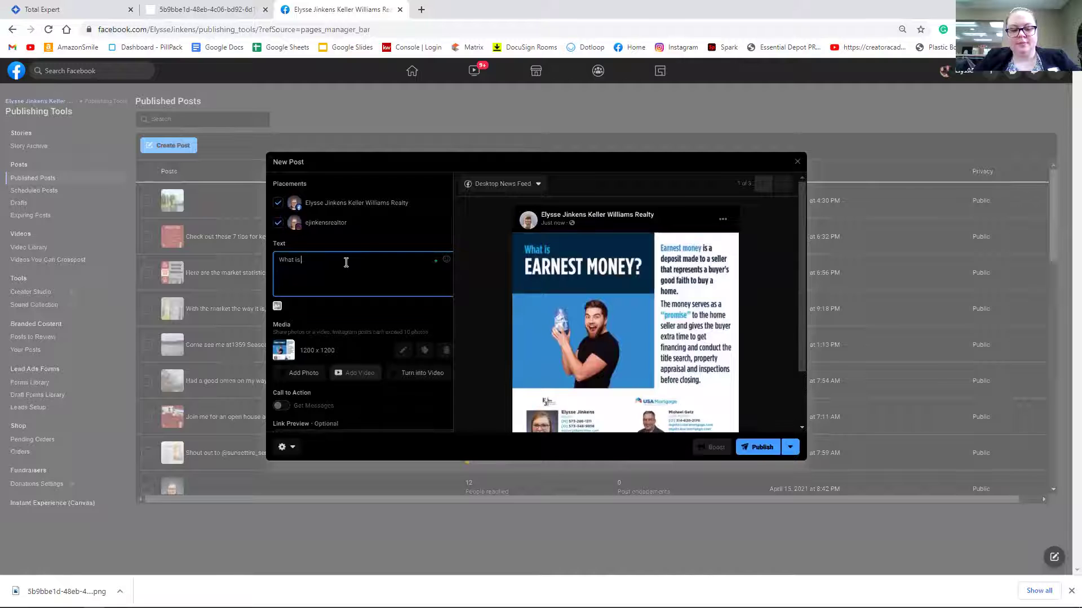
type(" Earnest Mon")
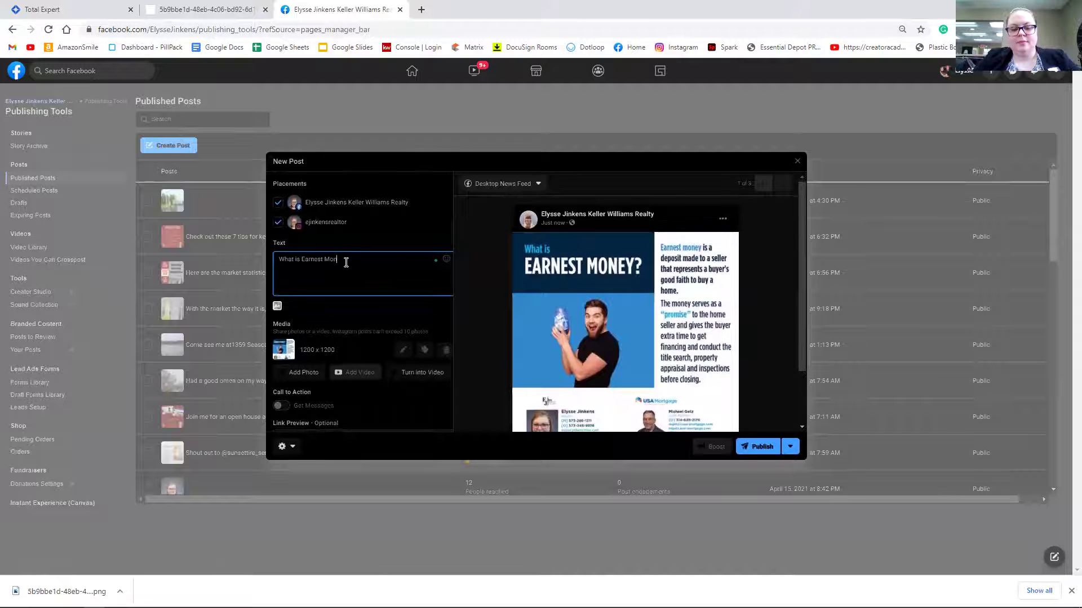
type("ey?")
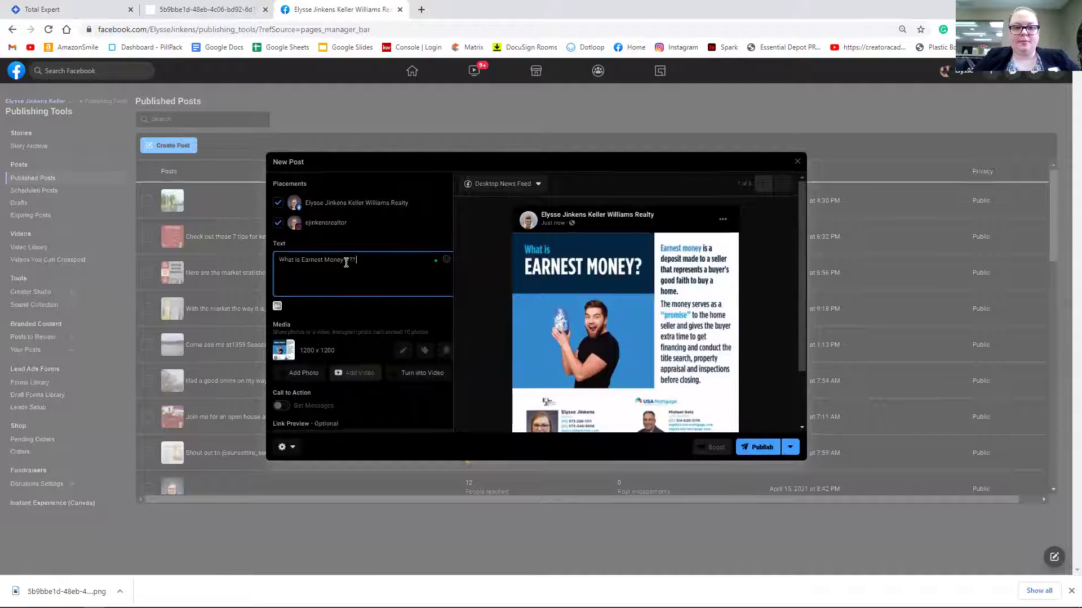
key("Return")
type("#")
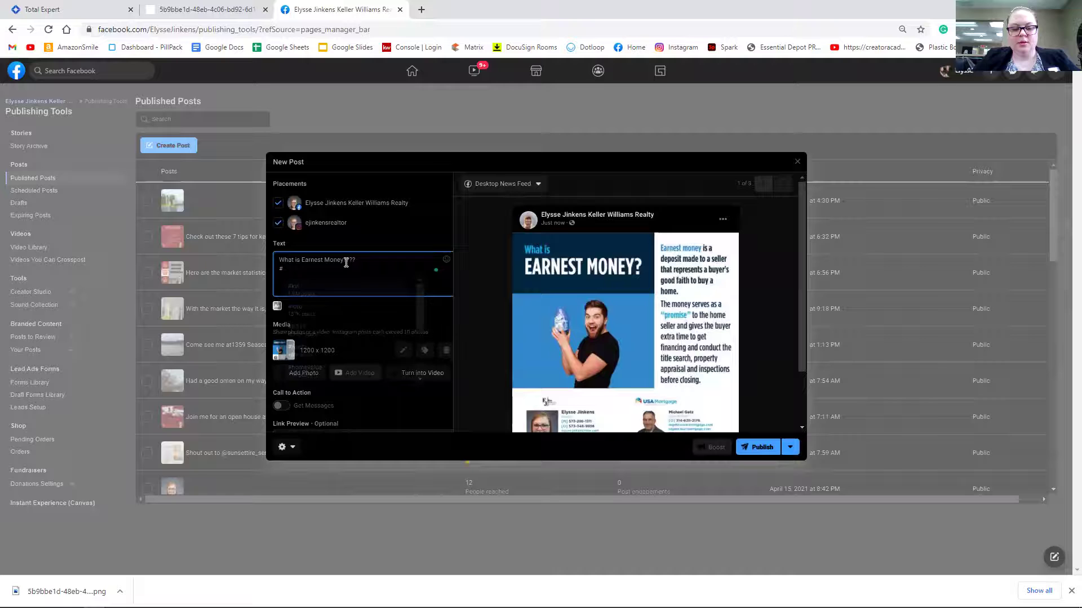
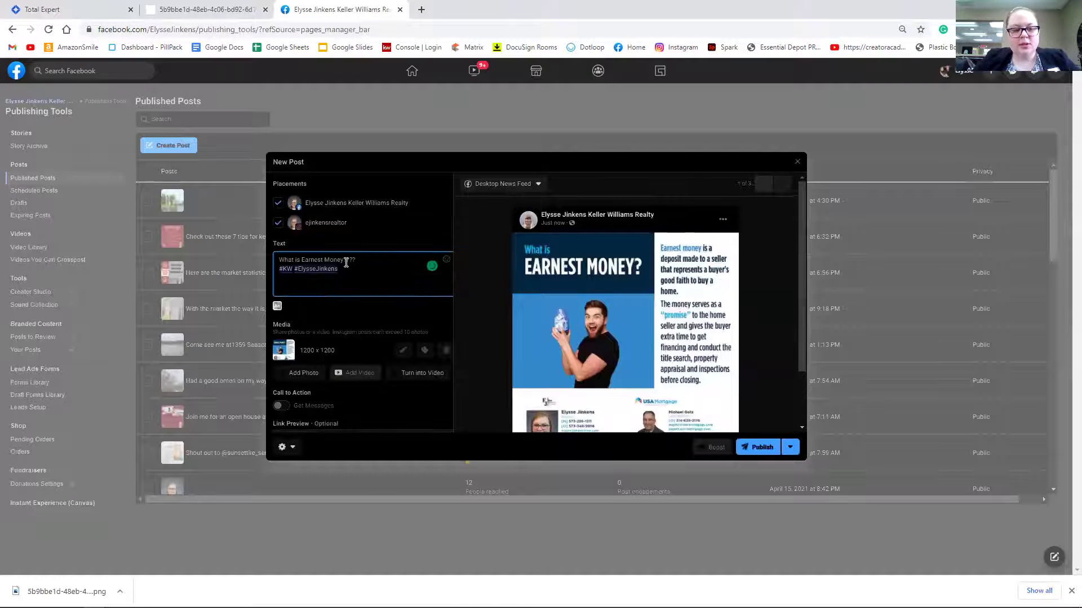
type(" #")
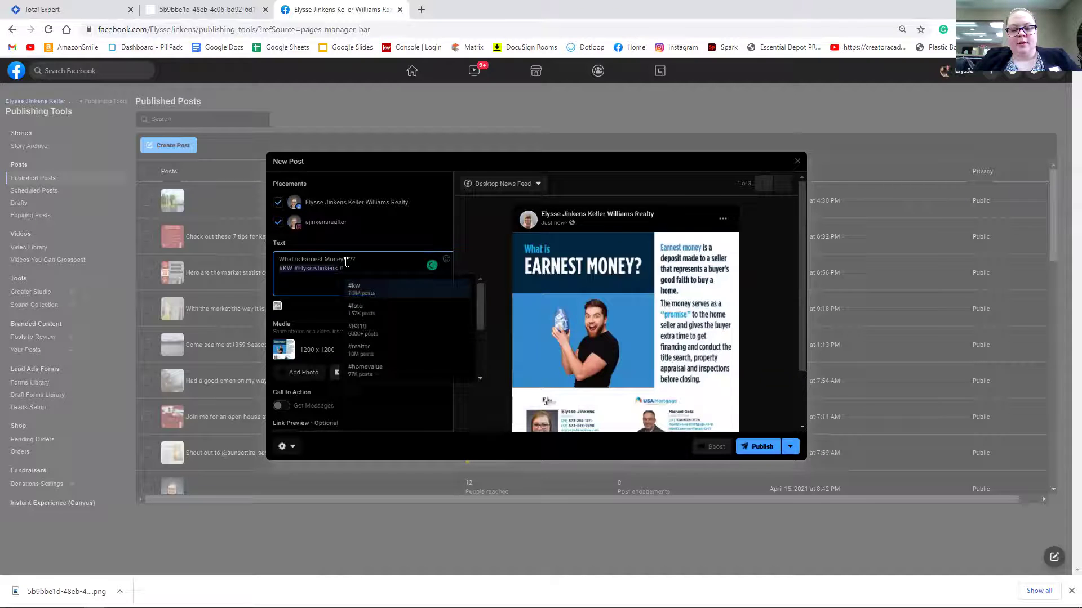
type("USAMO")
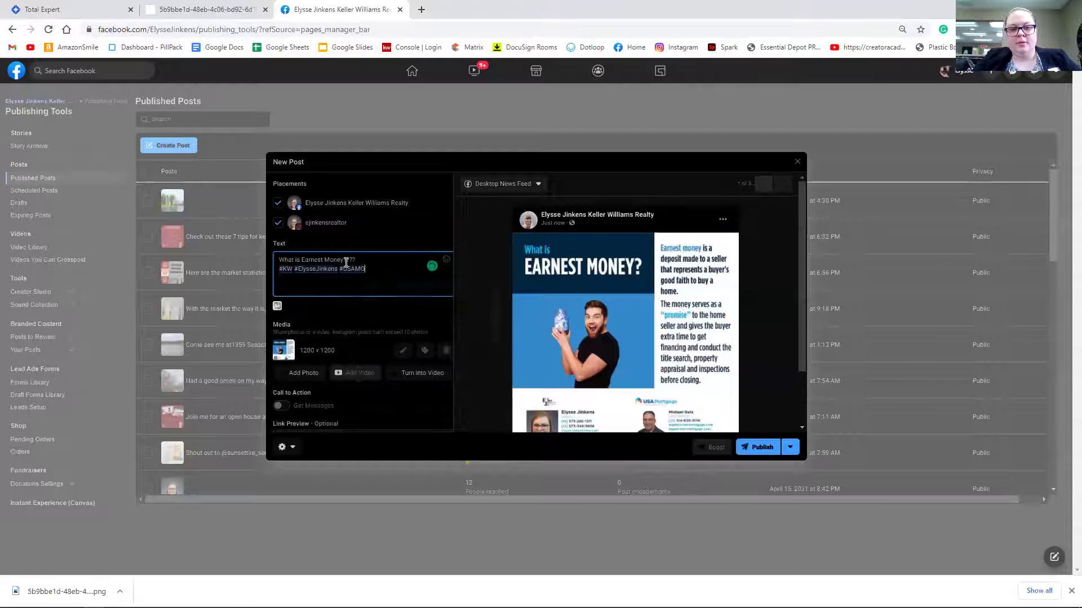
type("rt")
type("gage")
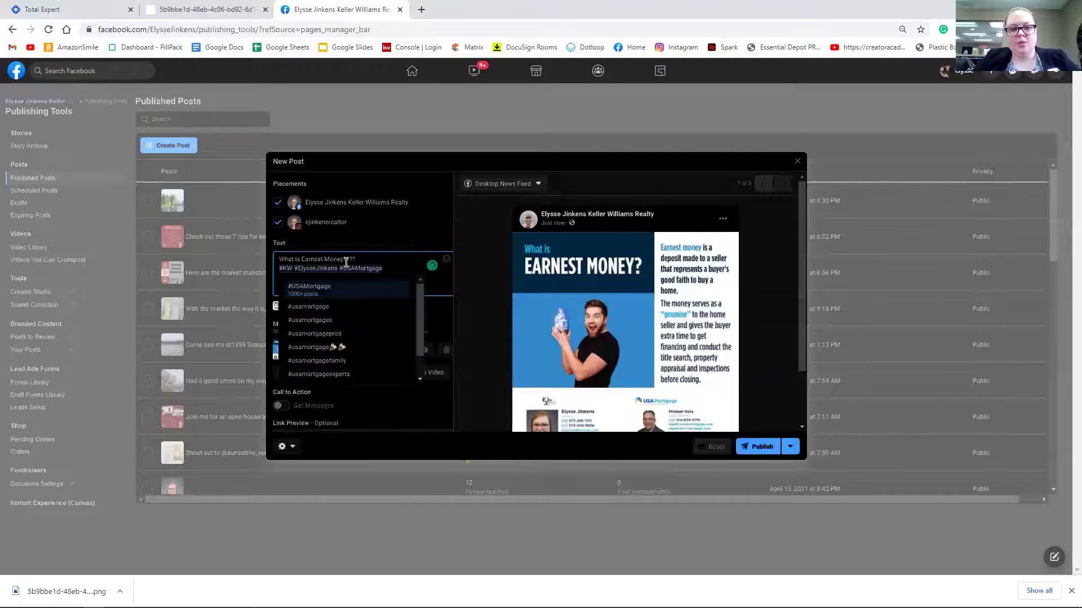
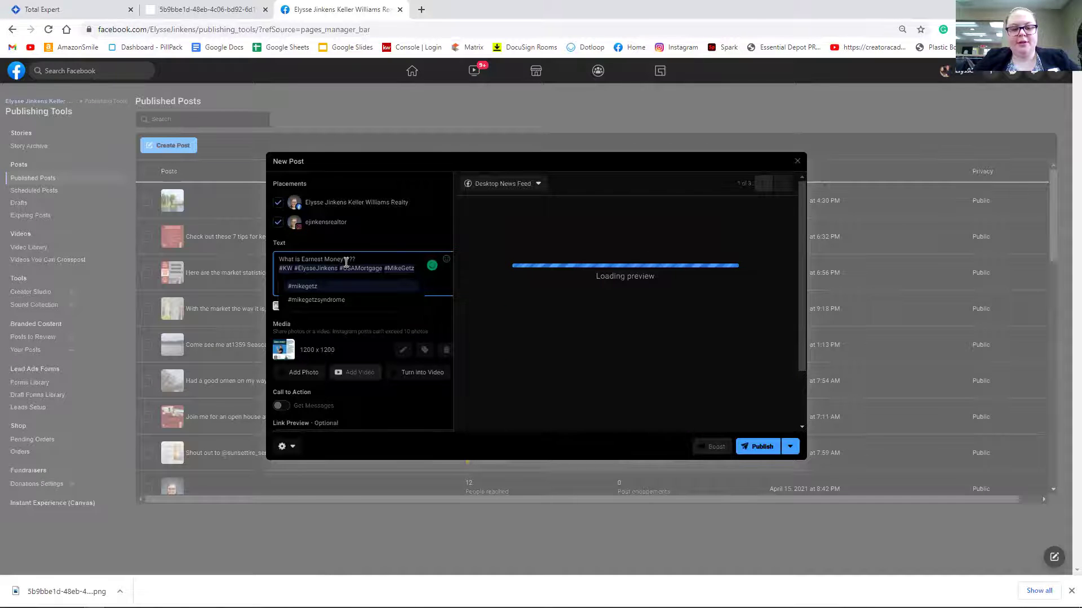
type(" #Lake")
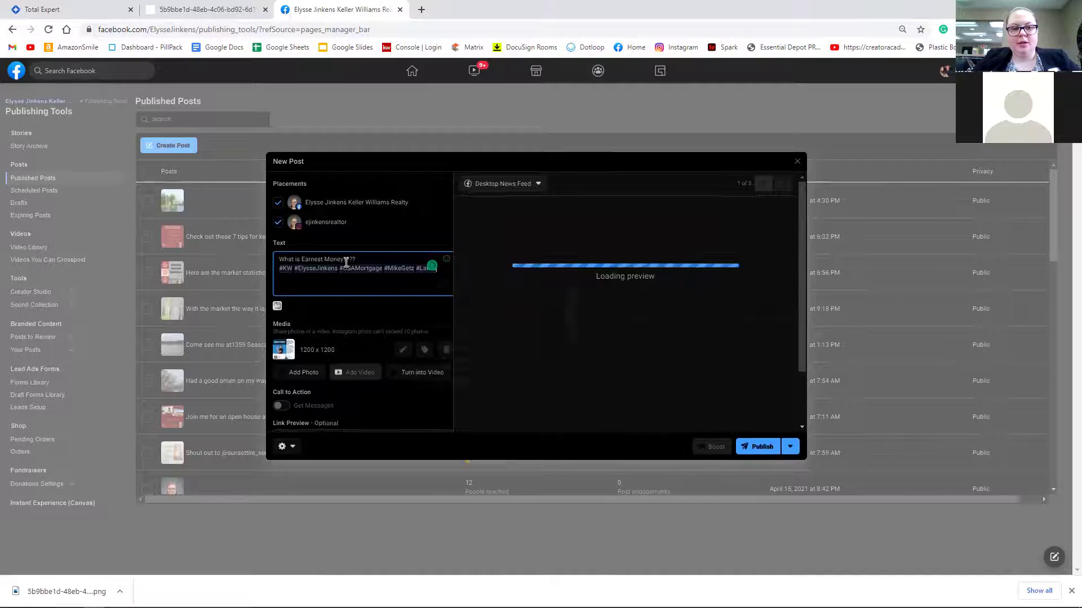
type("ofthe")
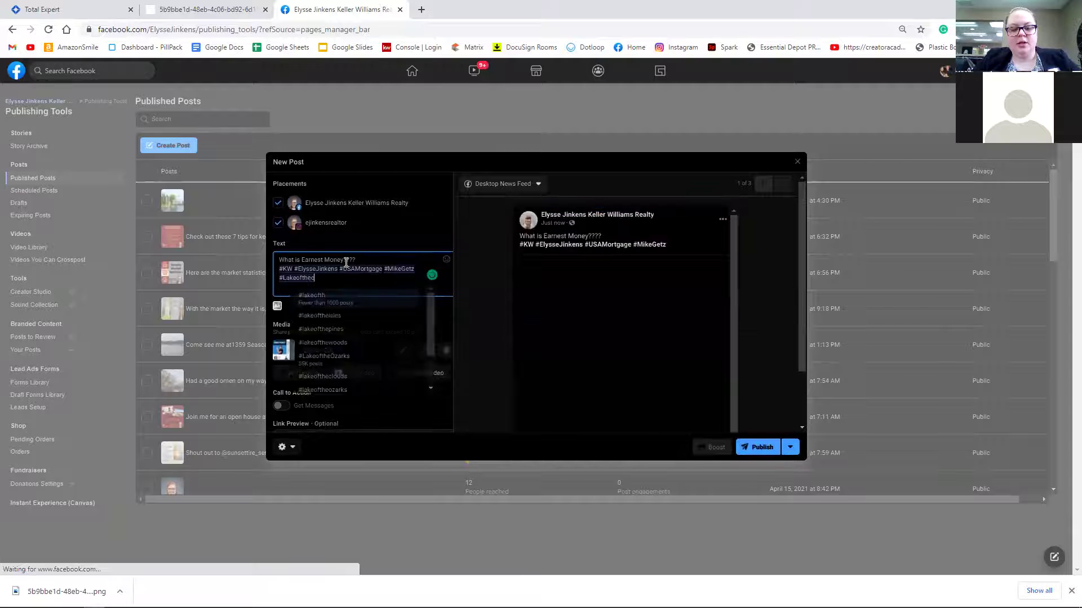
type("ozarks #H")
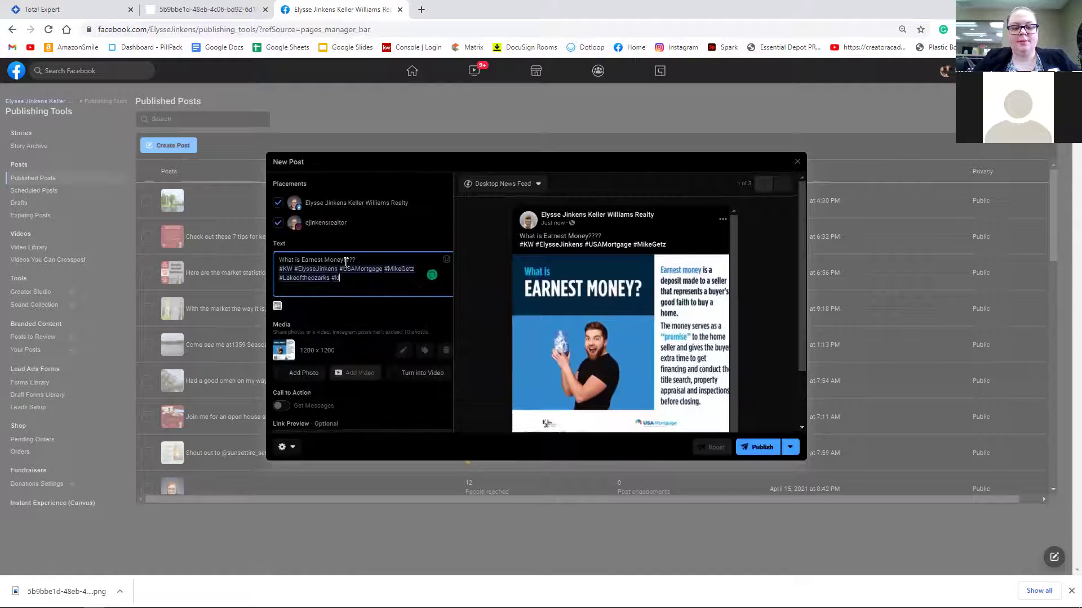
type("oloes")
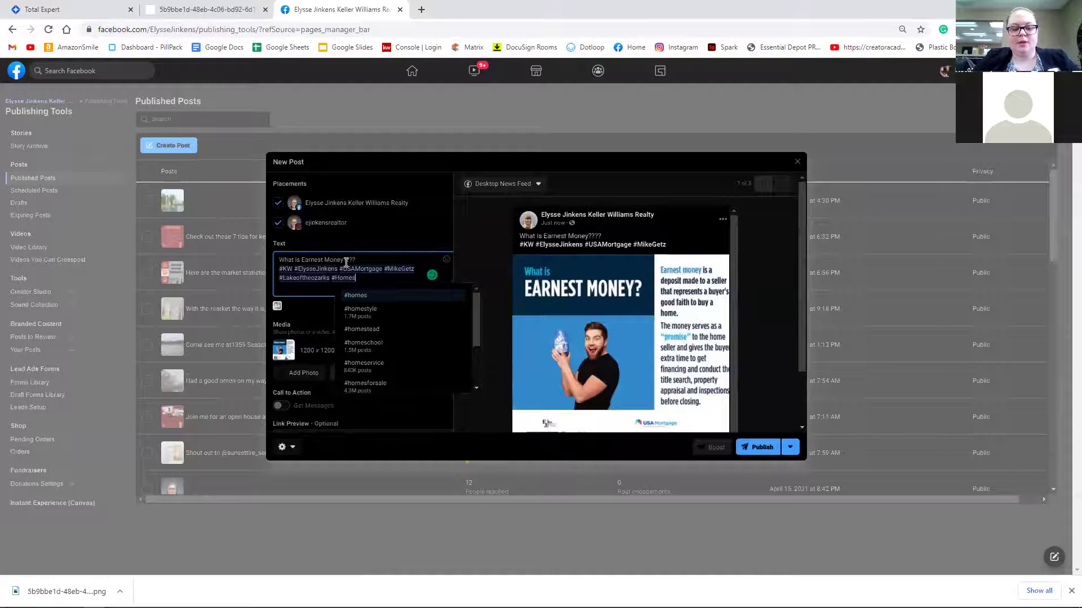
type("for")
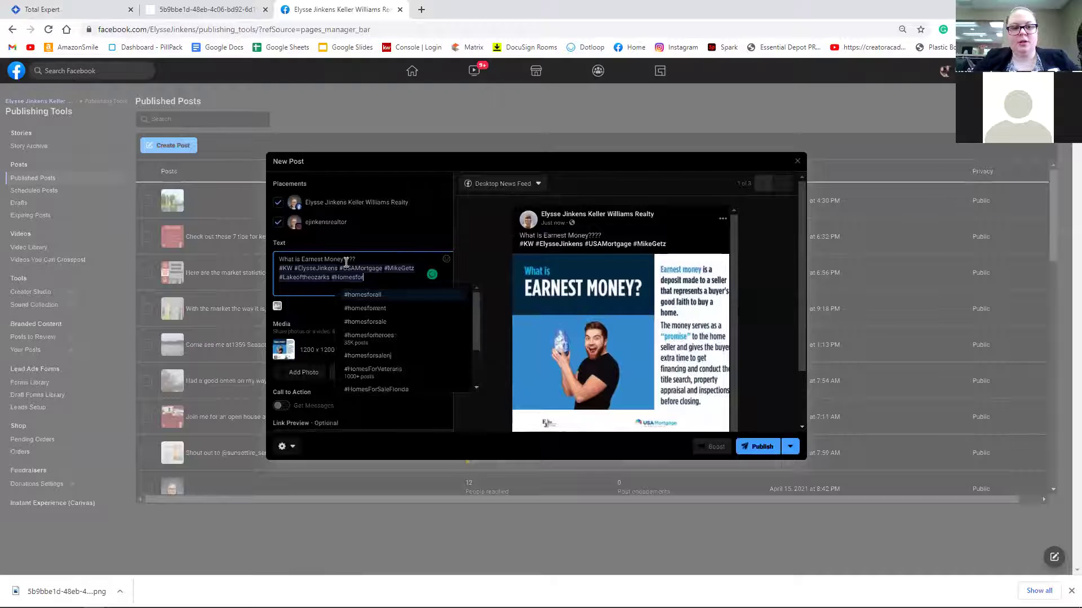
type("sale #")
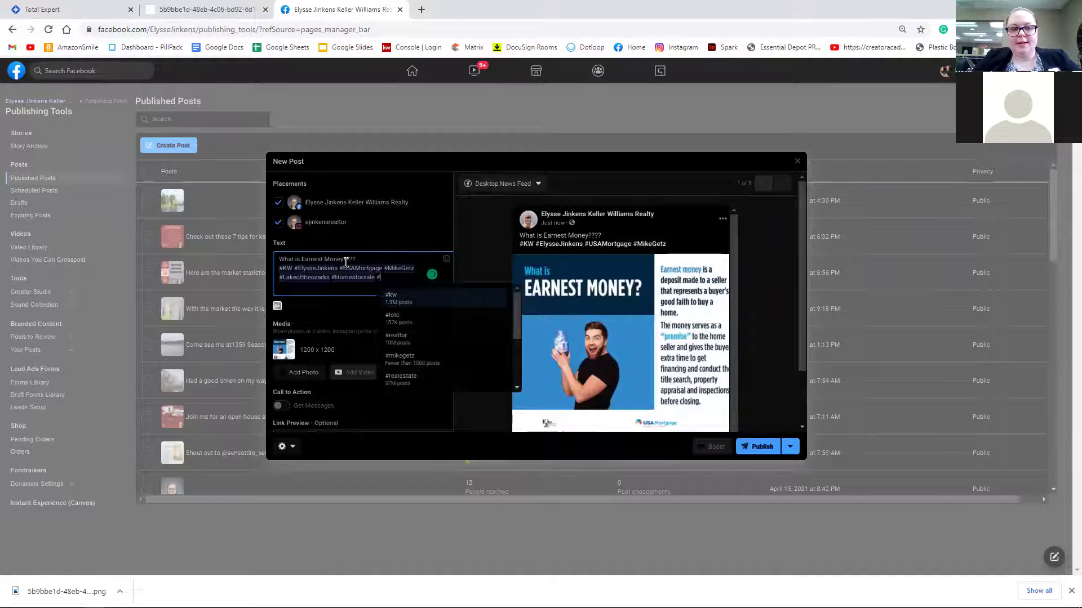
type("r")
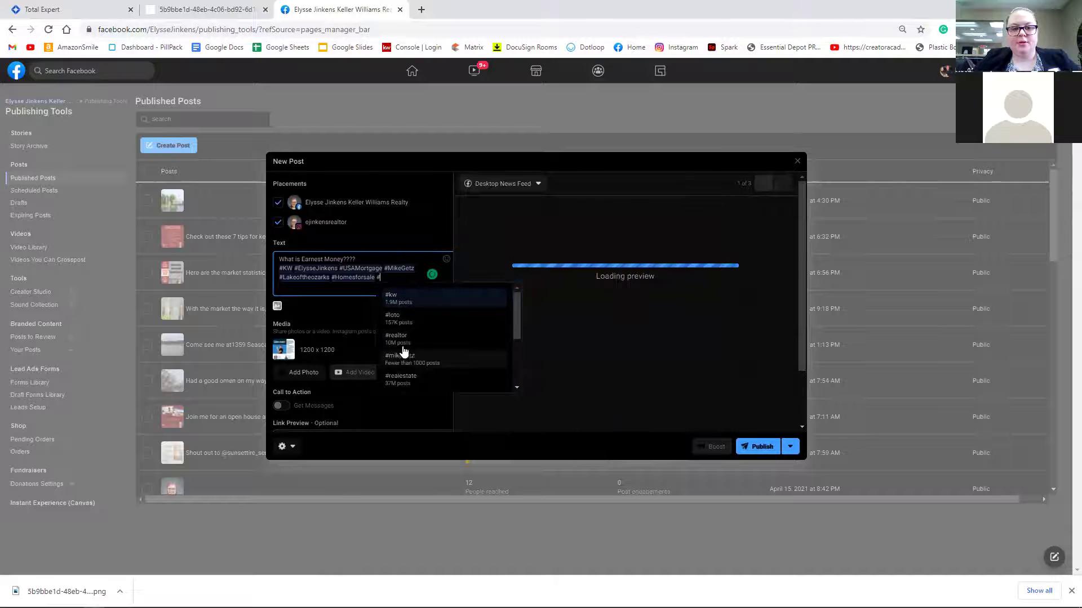
left_click(403, 349)
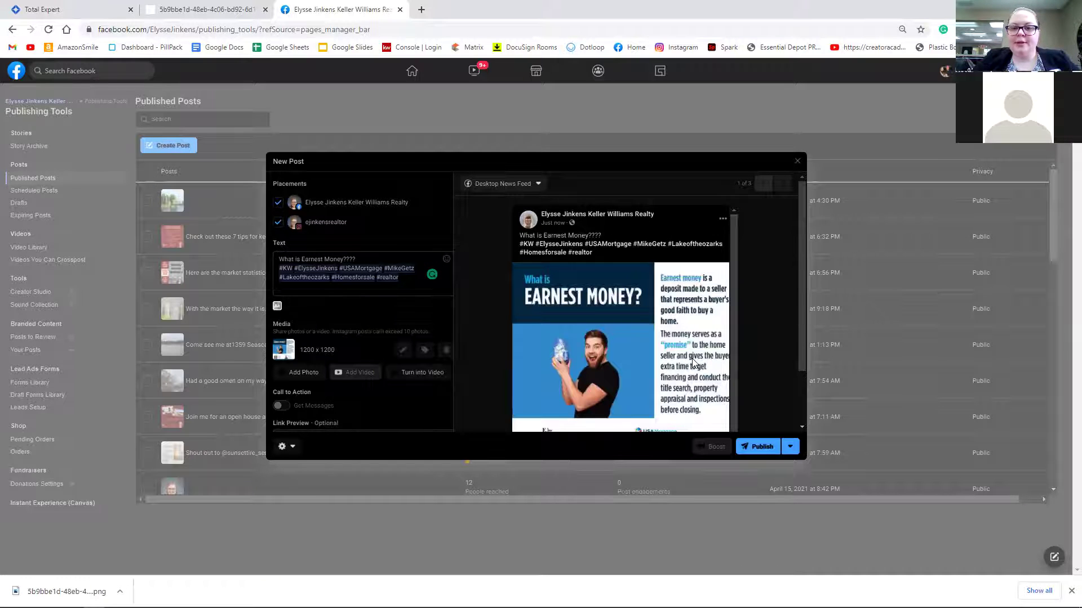
scroll(693, 362, "down", 1)
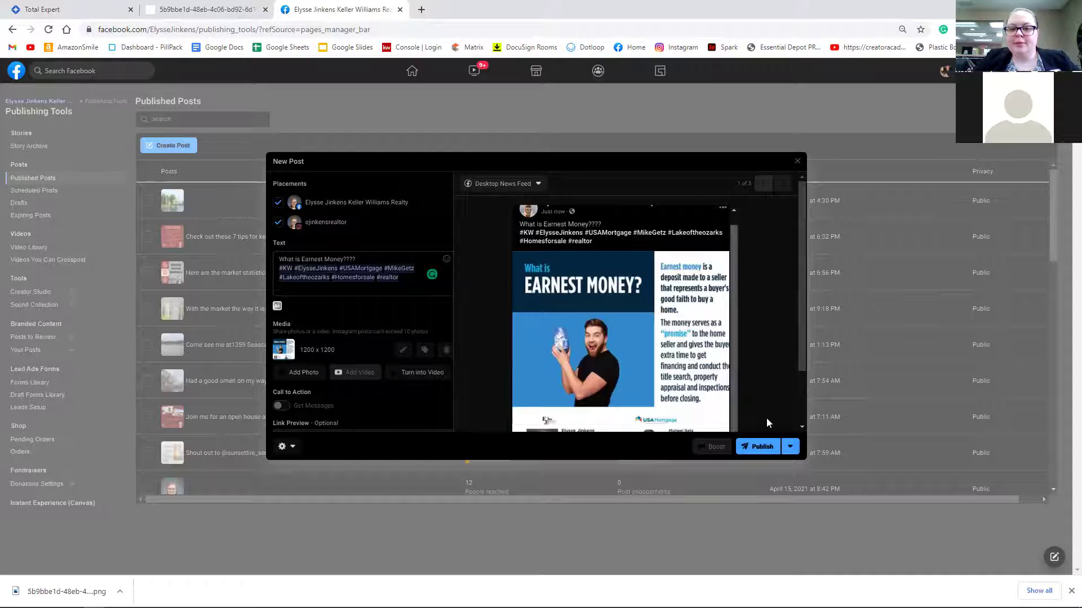
left_click(765, 449)
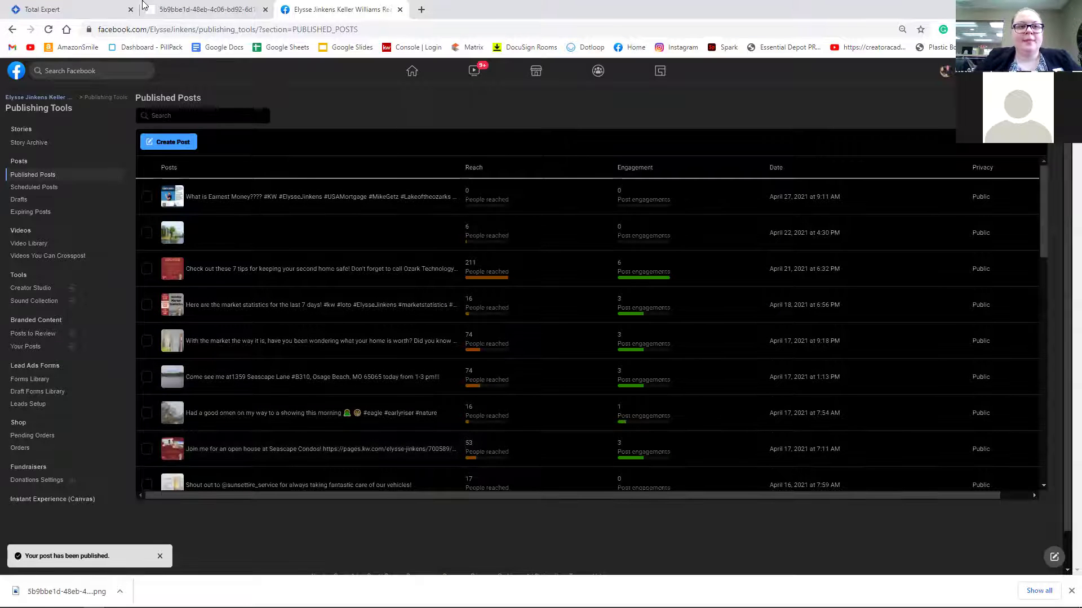
- Back in Total Expert, load the 'Single Agent - Wow - time flies' email template
left_click(265, 10)
left_click(85, 10)
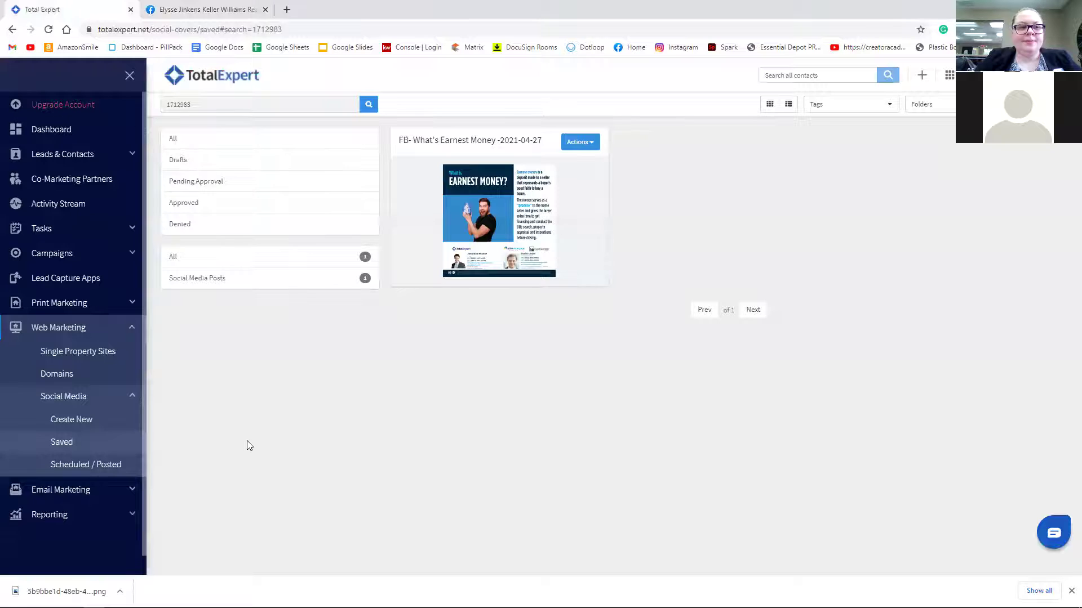
left_click(131, 330)
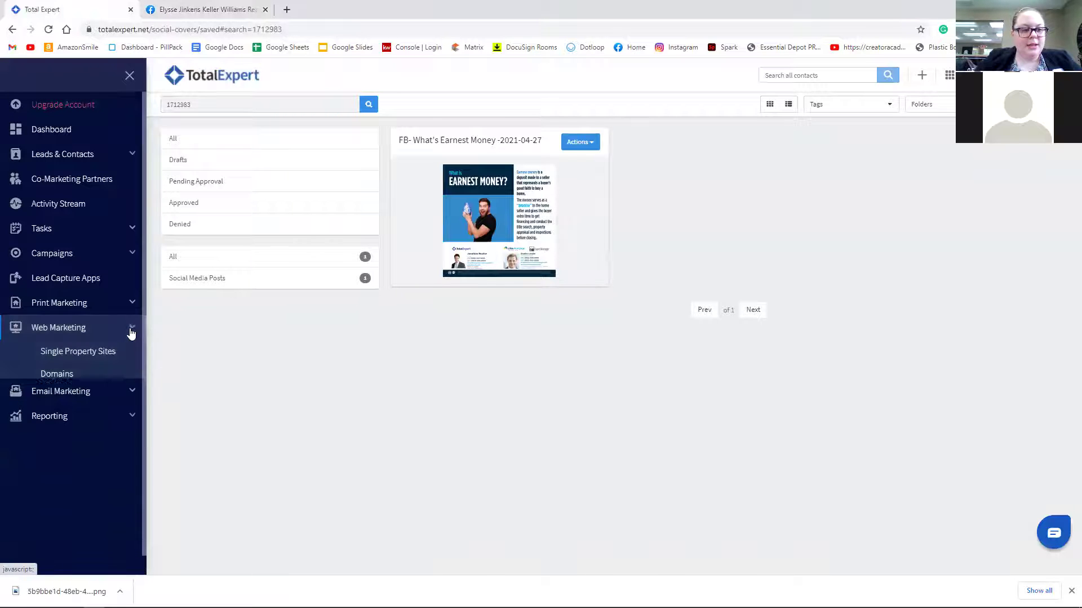
left_click(95, 362)
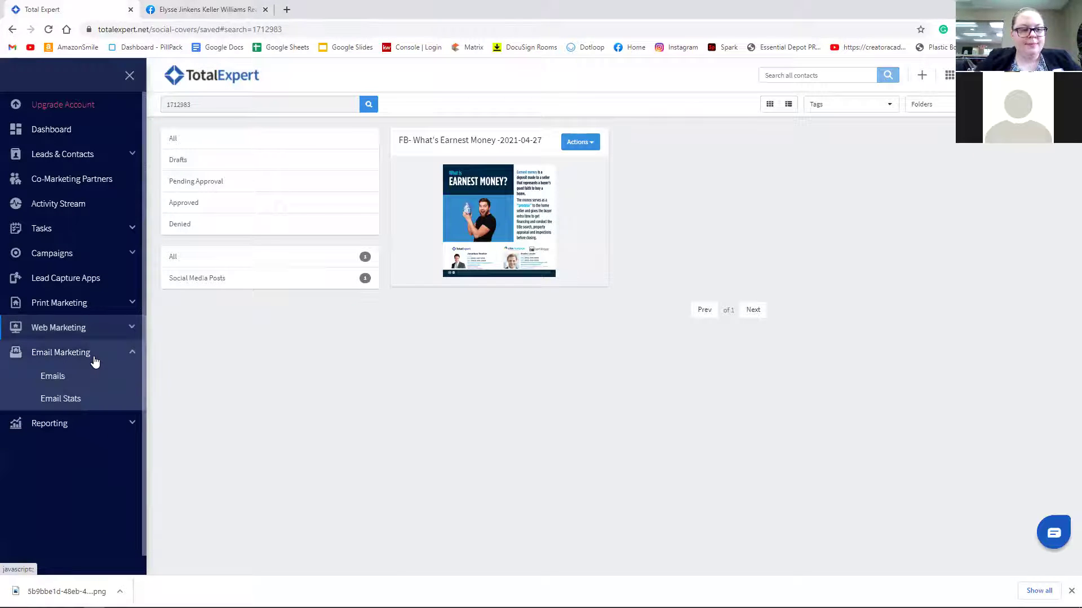
left_click(52, 378)
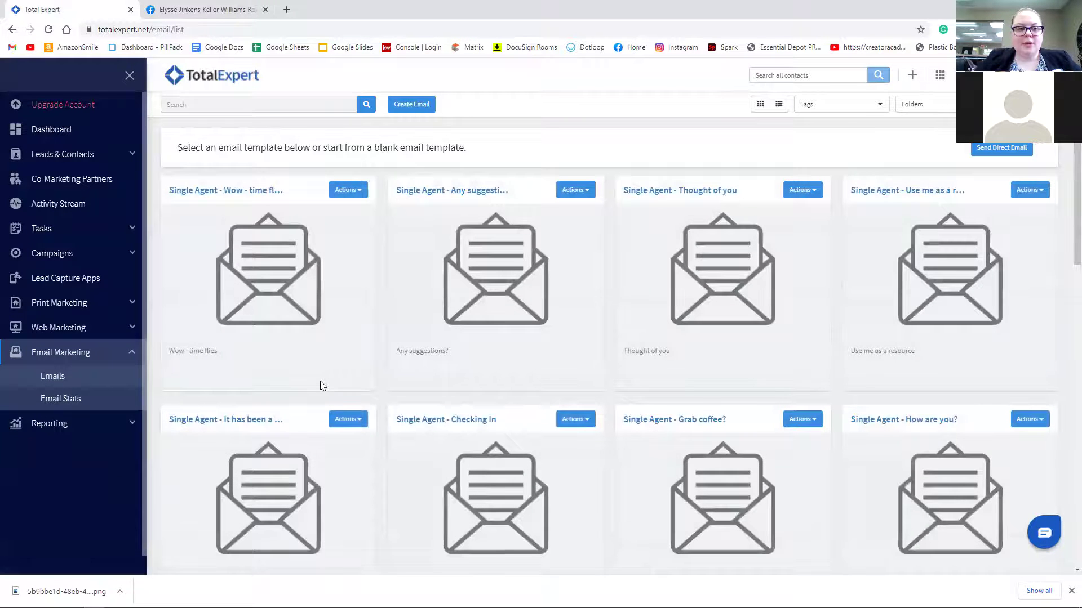
left_click(226, 193)
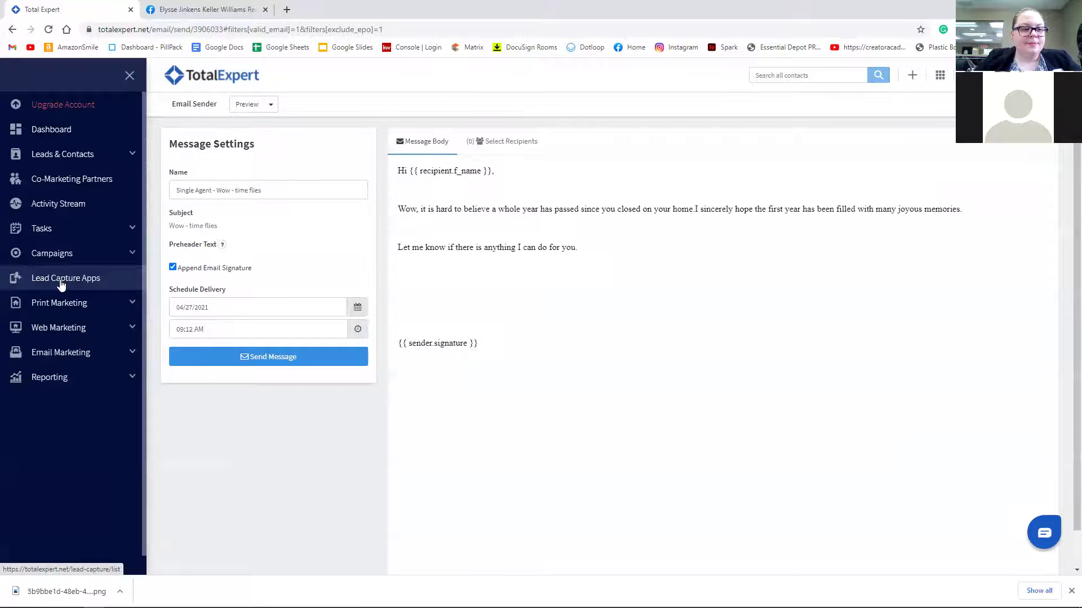
- View the empty Contacts list under Leads & Contacts, then go to the Dashboard
left_click(61, 376)
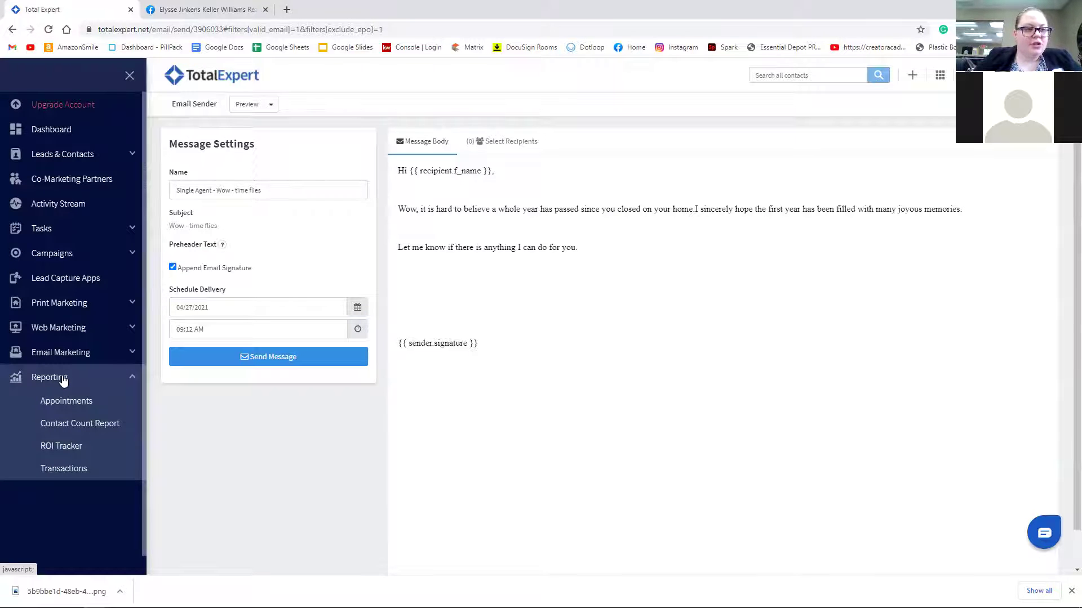
left_click(61, 379)
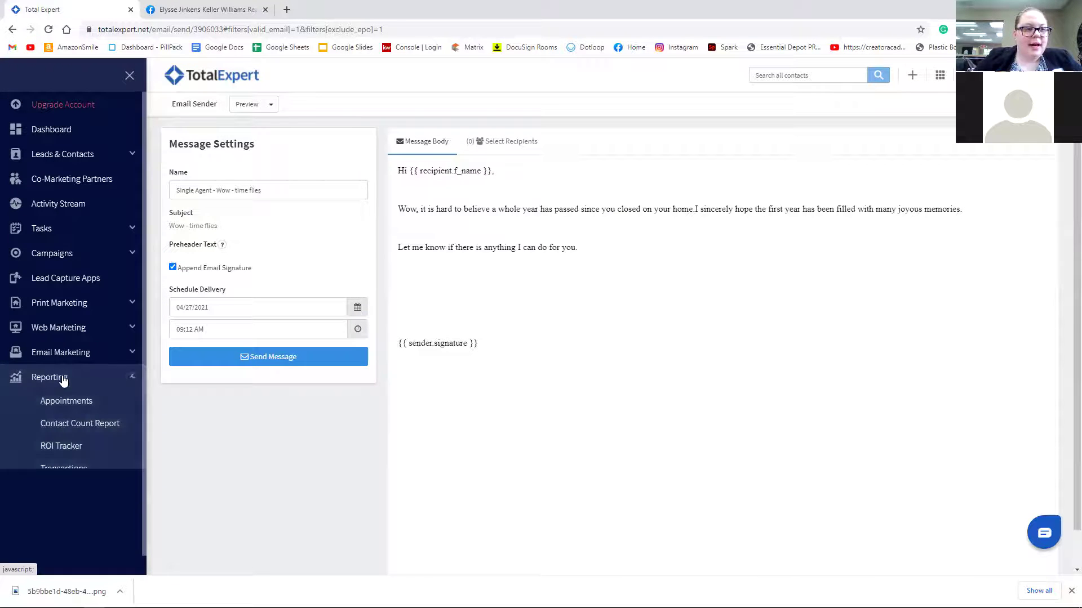
left_click(99, 165)
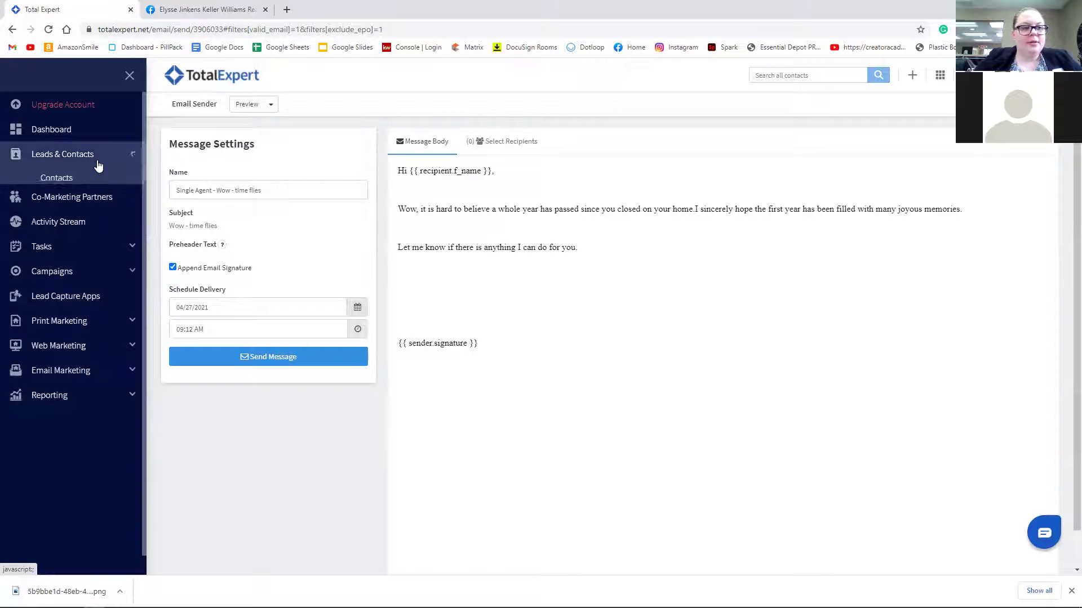
left_click(56, 179)
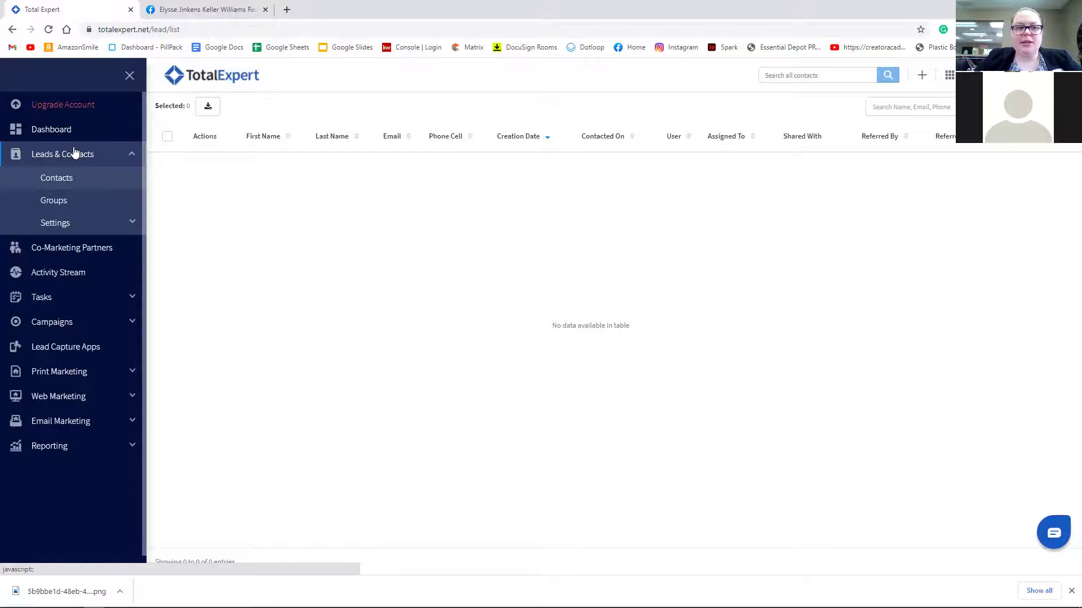
left_click(74, 153)
left_click(23, 125)
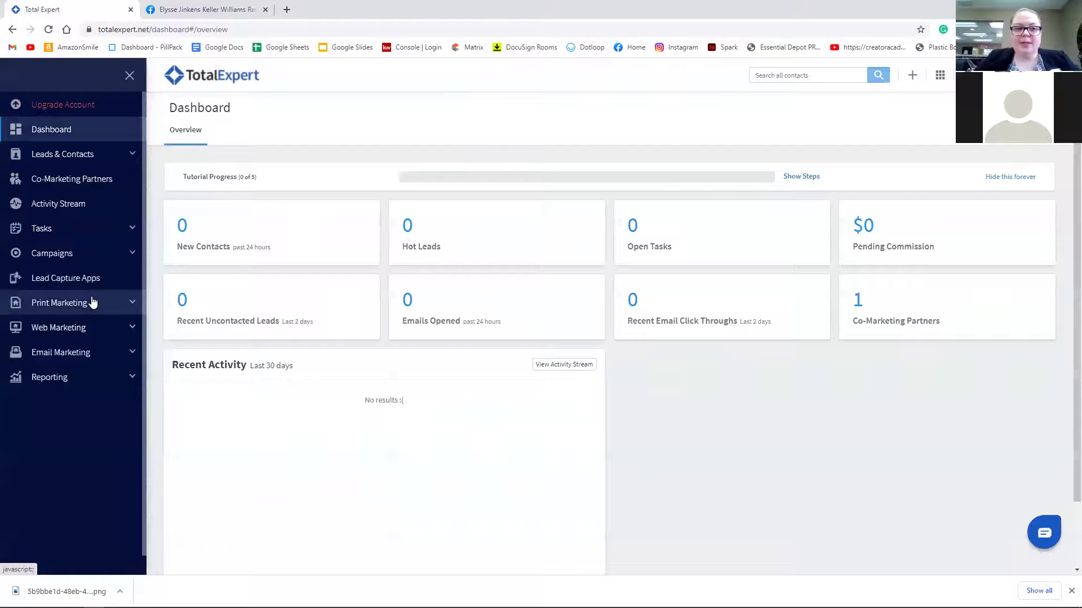
- Page through all three pages of Brochures print templates, then list Non-Direct Mail Postcards
left_click(76, 309)
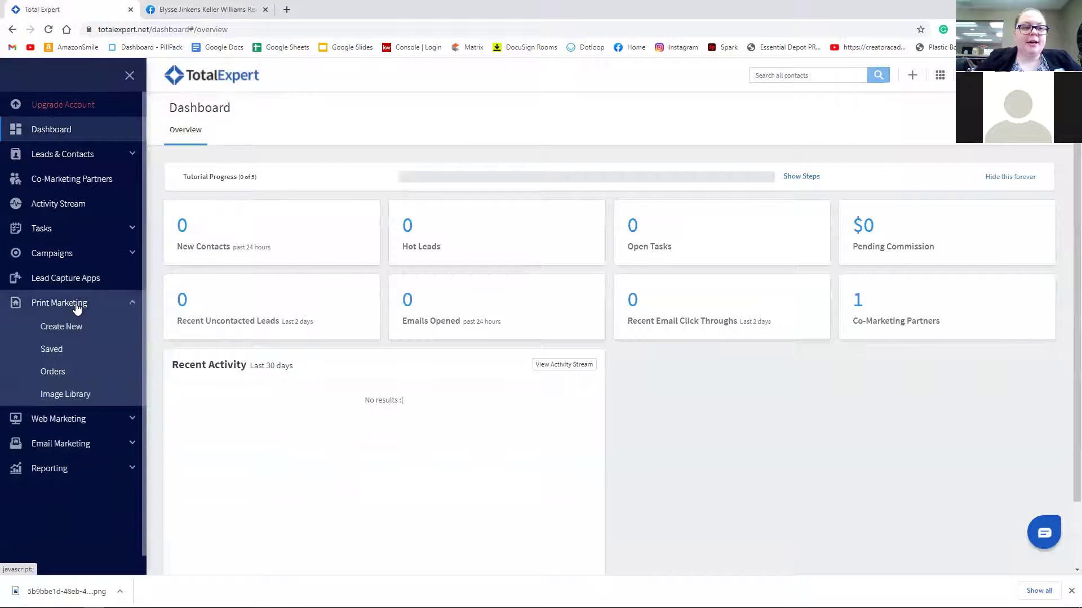
left_click(74, 337)
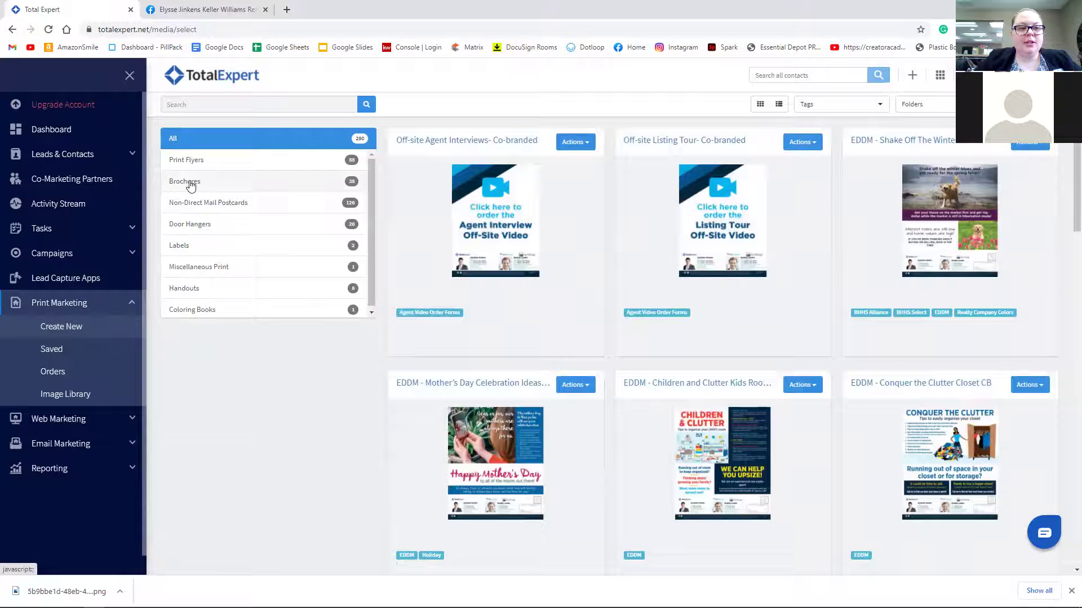
left_click(191, 186)
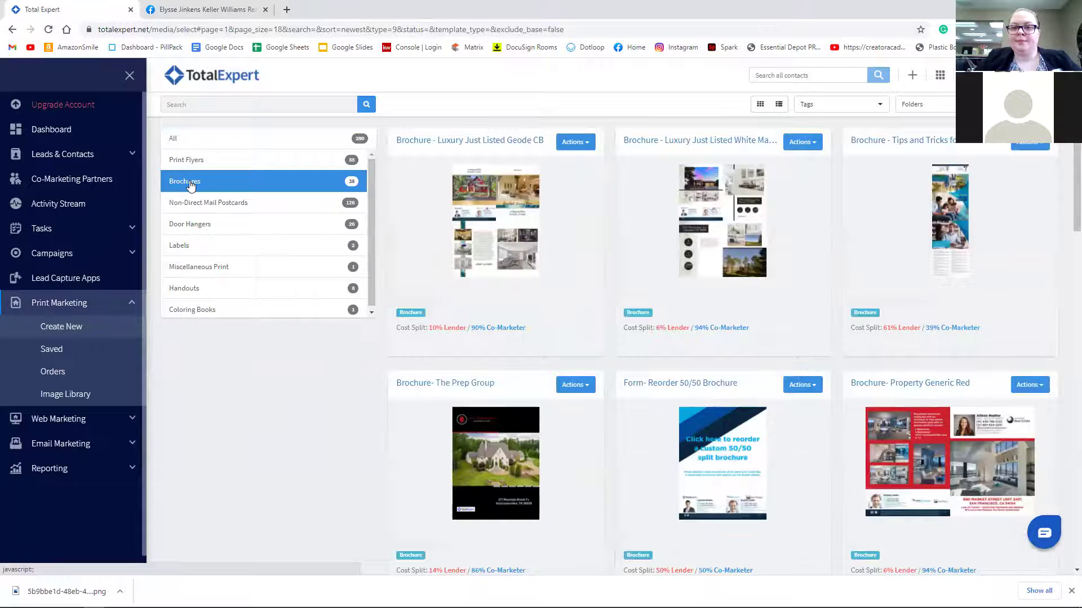
scroll(328, 399, "down", 3)
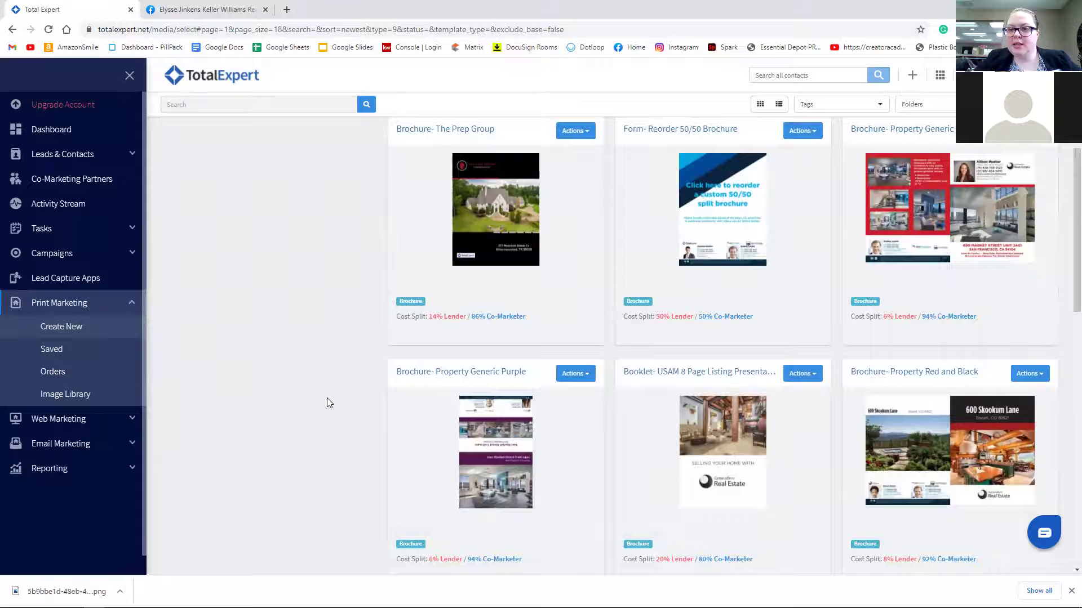
scroll(327, 399, "down", 3)
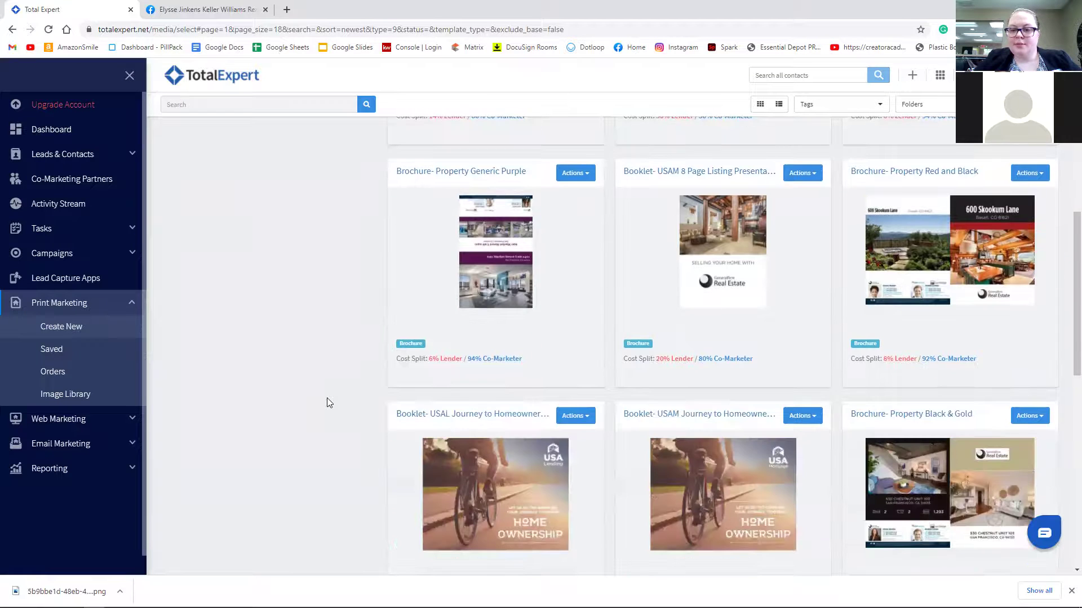
scroll(327, 402, "down", 1)
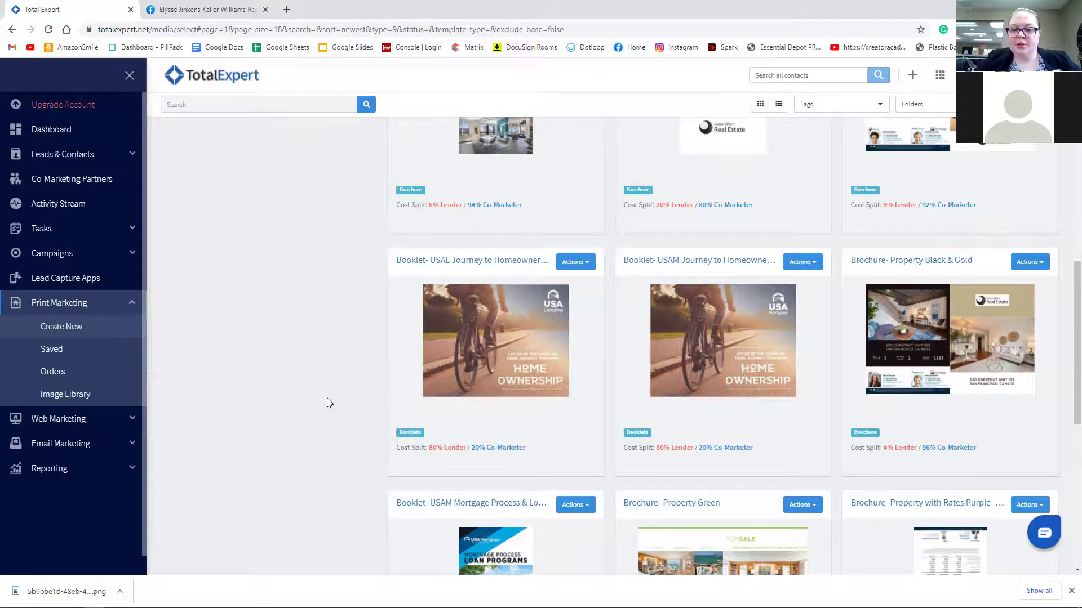
scroll(327, 403, "down", 2)
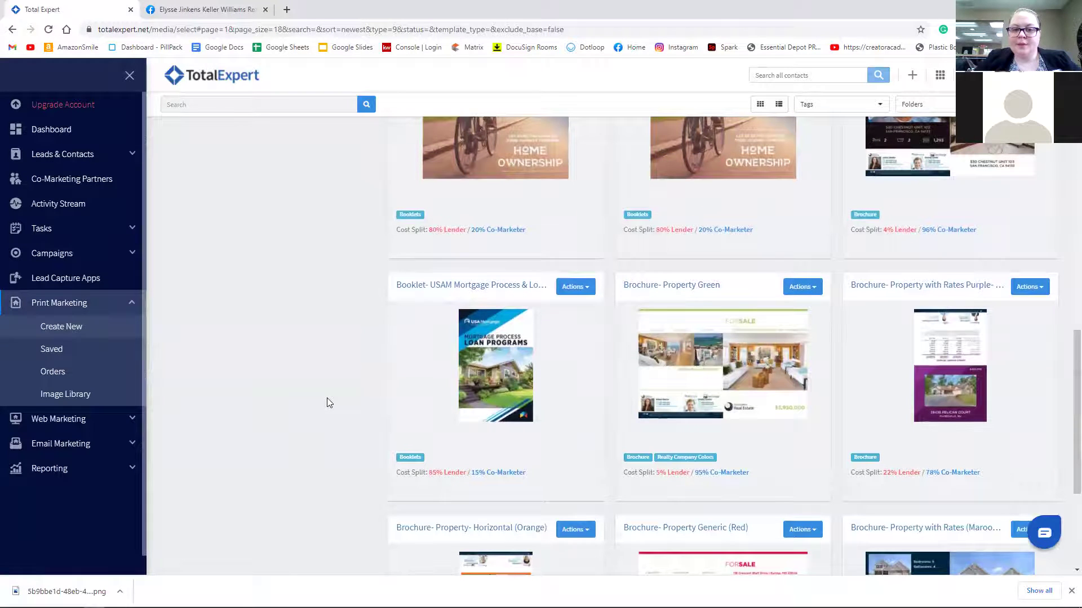
scroll(326, 398, "down", 3)
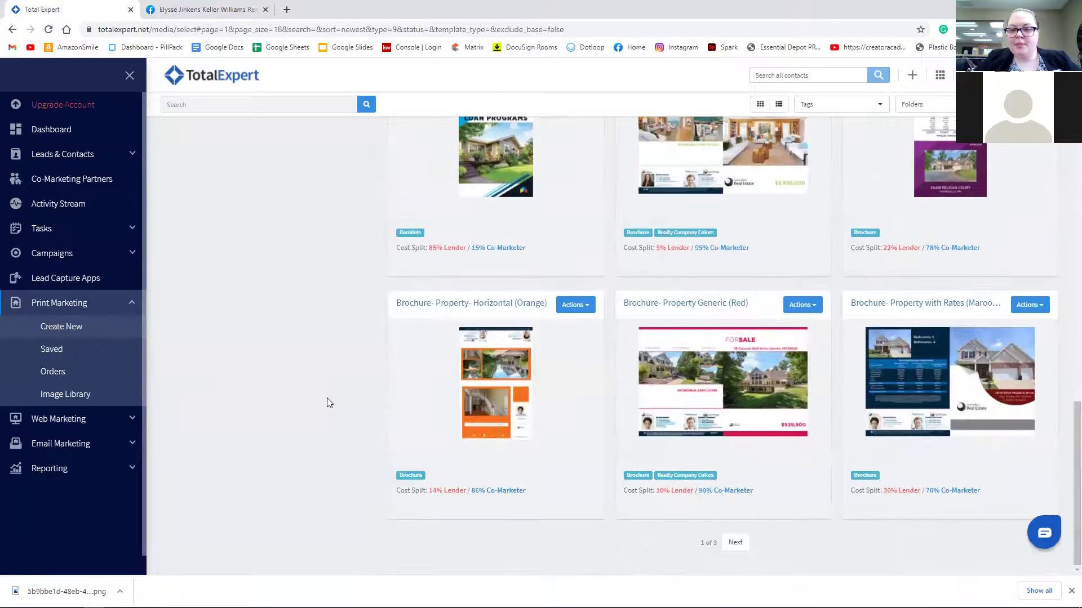
scroll(327, 403, "up", 1)
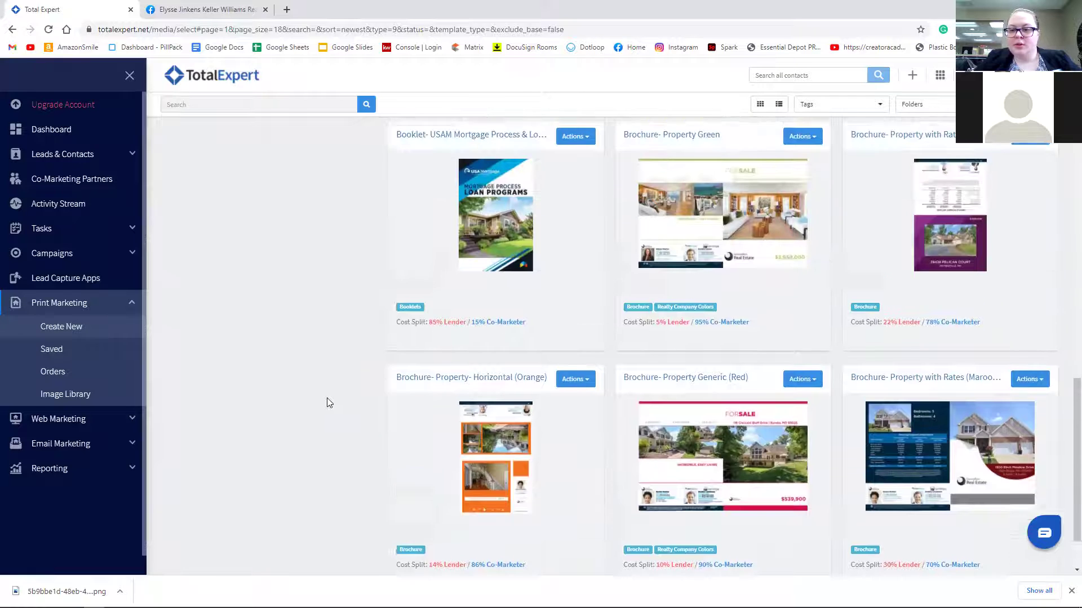
scroll(327, 402, "down", 1)
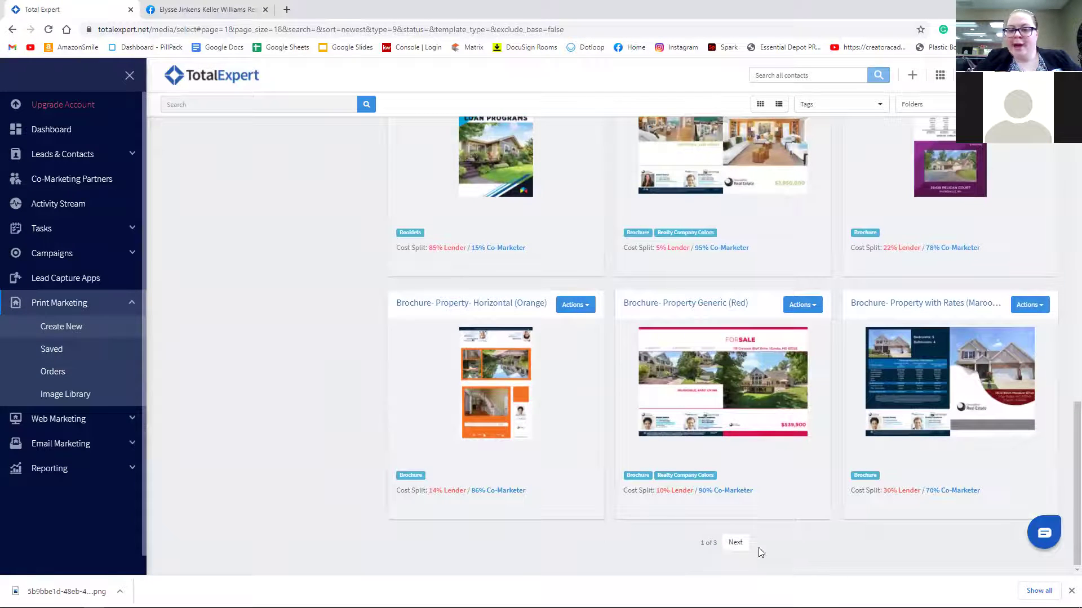
left_click(731, 544)
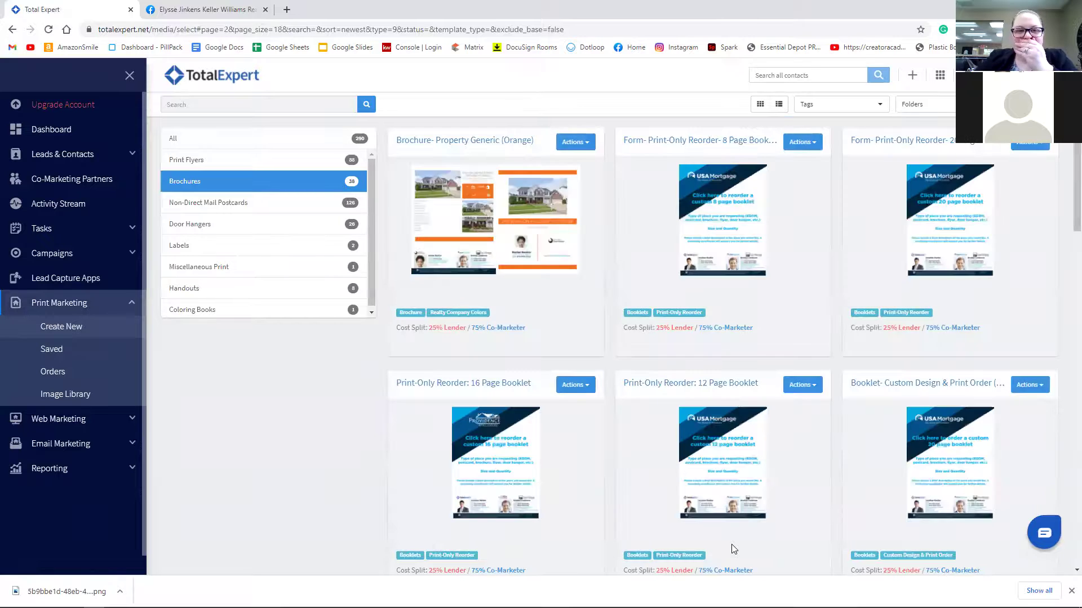
scroll(731, 545, "down", 2)
scroll(731, 545, "down", 3)
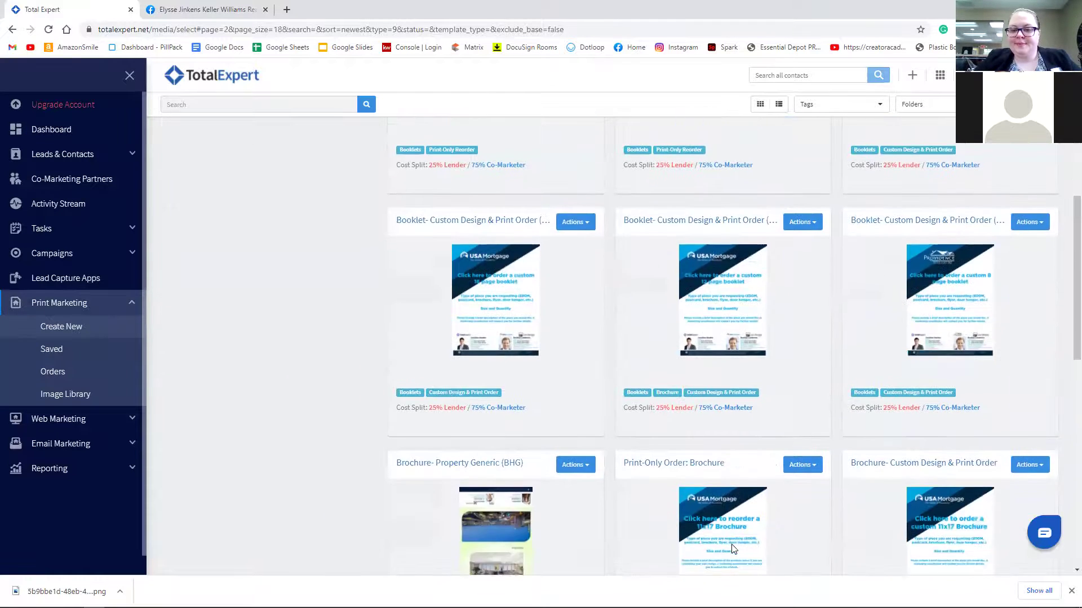
scroll(732, 548, "down", 4)
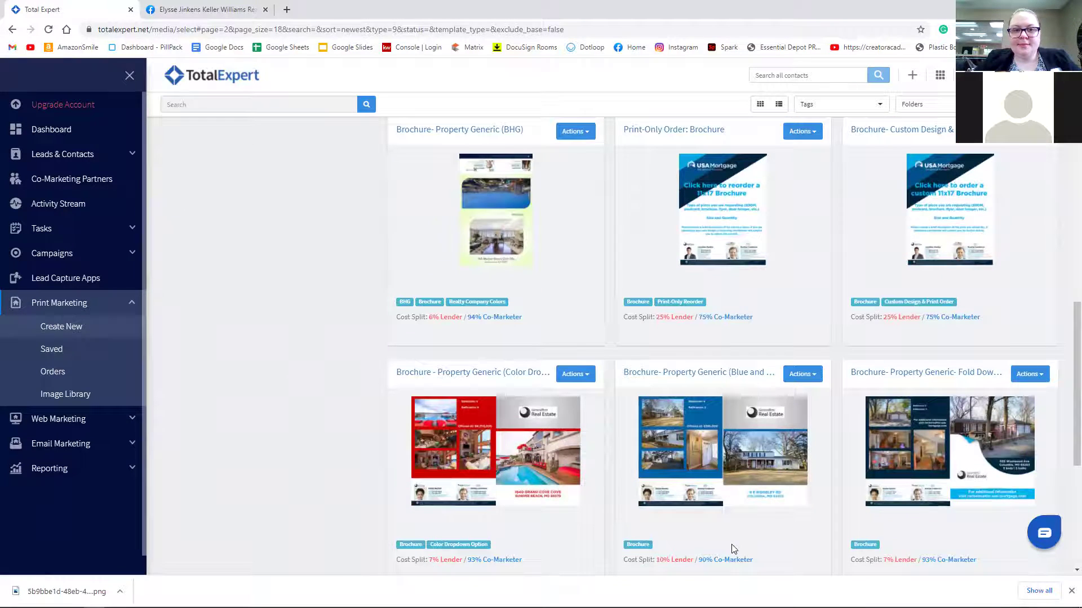
scroll(730, 548, "down", 1)
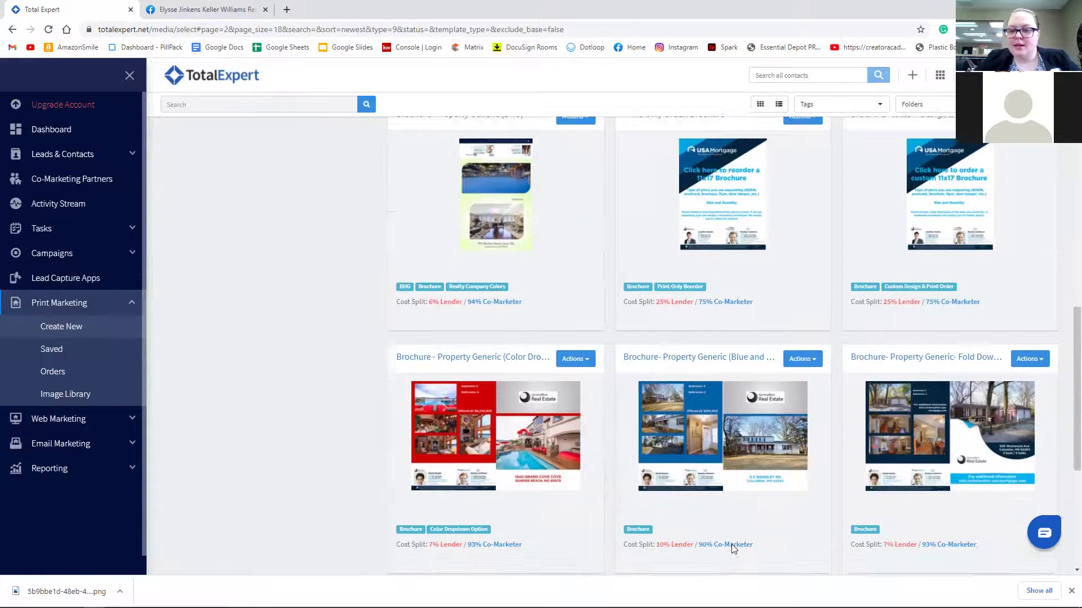
scroll(731, 547, "down", 2)
scroll(732, 550, "down", 1)
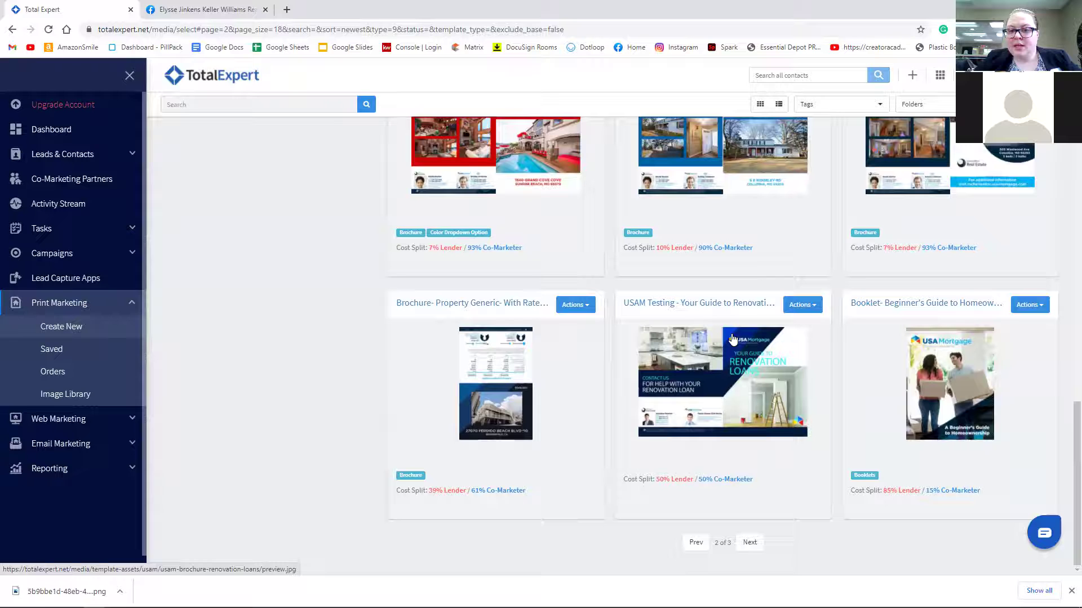
left_click(750, 541)
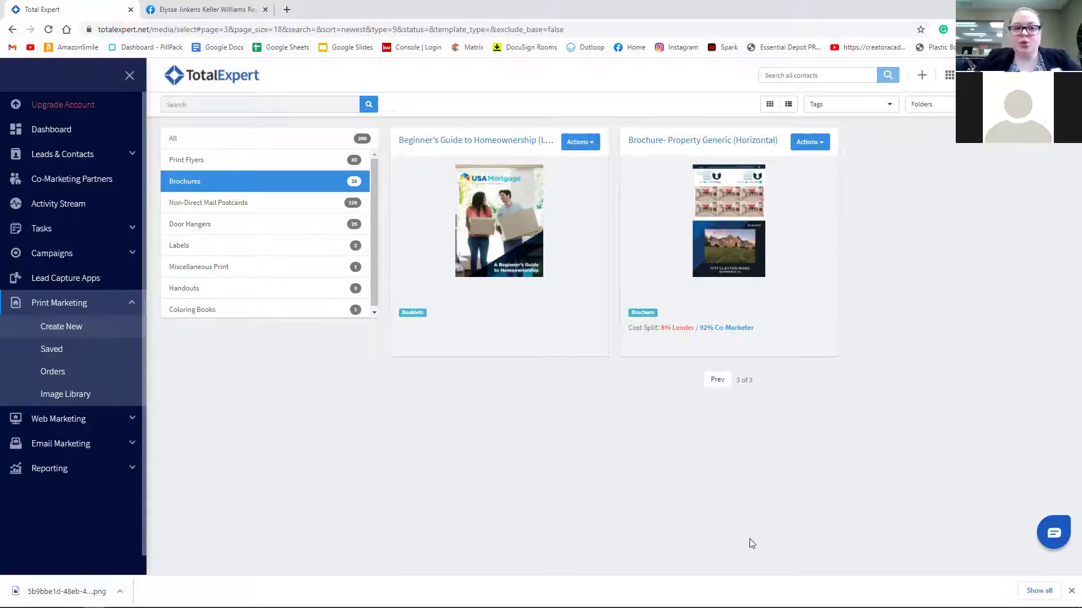
left_click(258, 202)
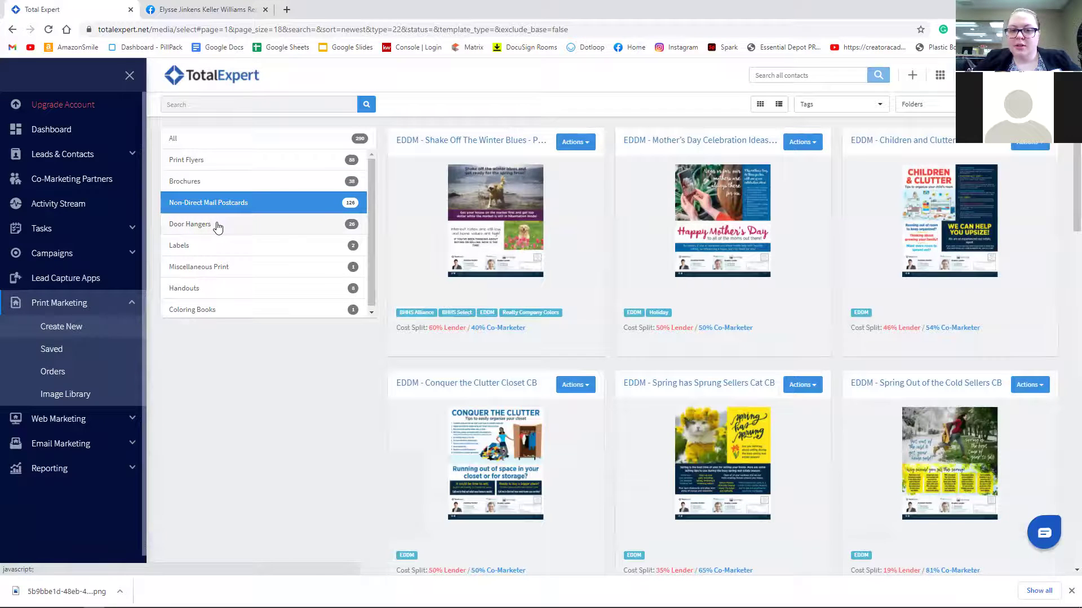
scroll(552, 362, "down", 2)
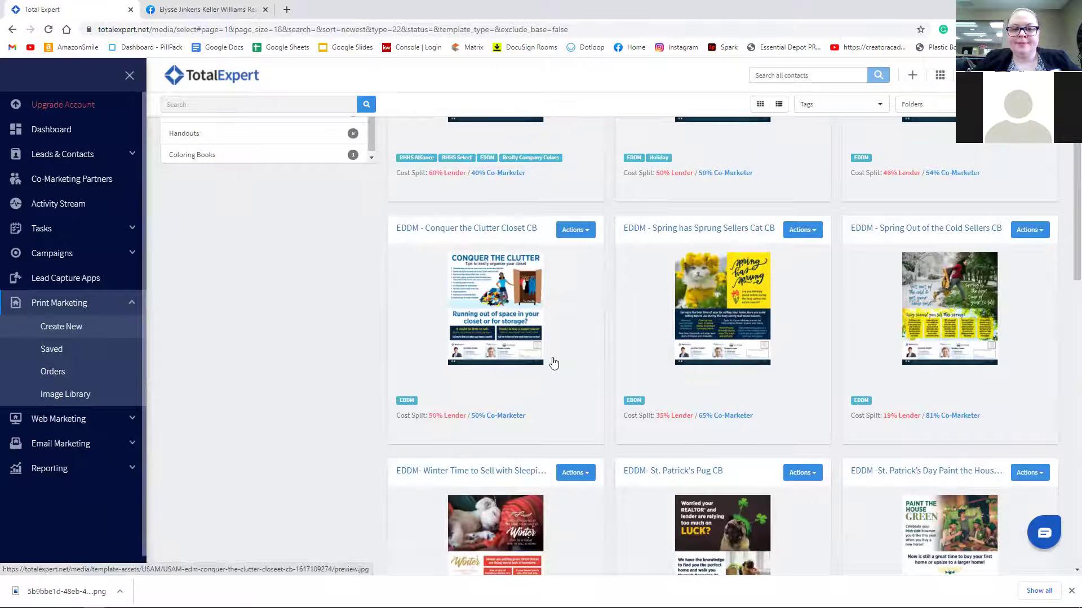
scroll(553, 362, "down", 1)
scroll(552, 361, "down", 3)
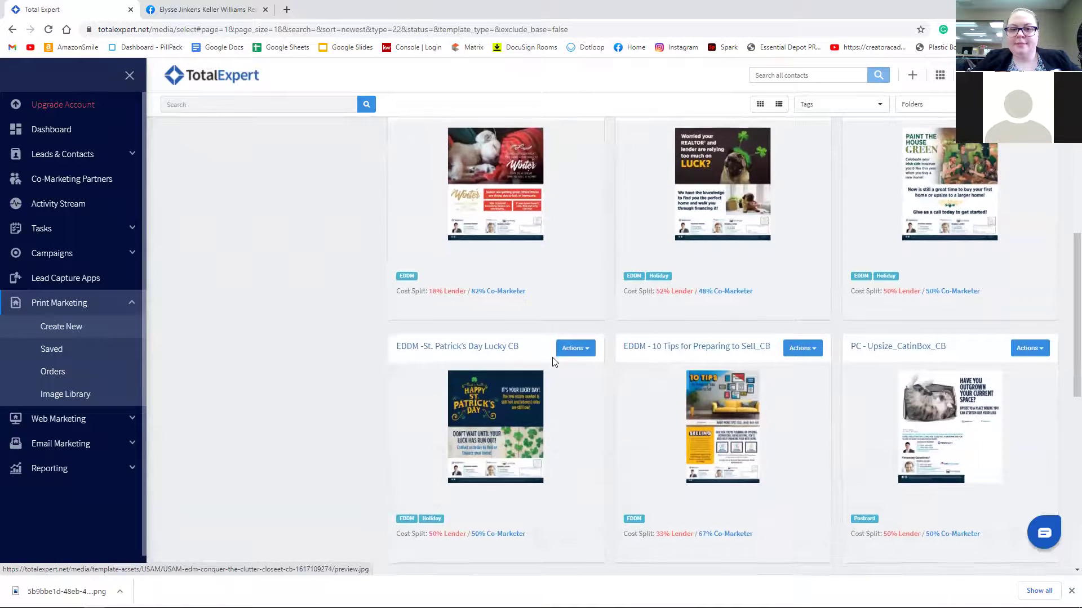
scroll(552, 362, "up", 7)
- Browse the Door Hangers, Labels, Miscellaneous Print, Handouts and Coloring Books template categories
left_click(234, 230)
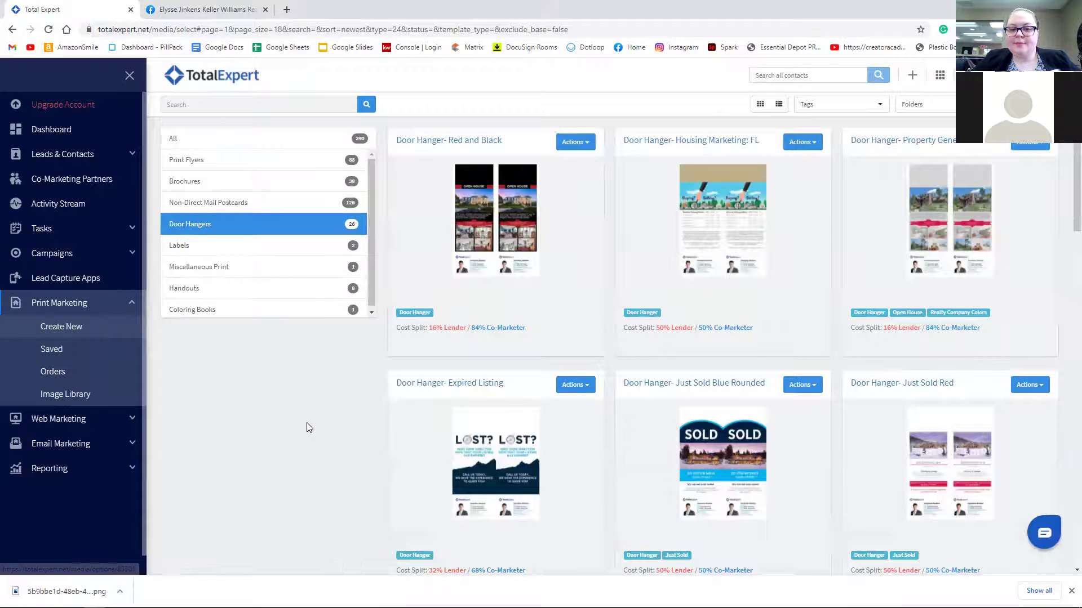
scroll(307, 427, "down", 2)
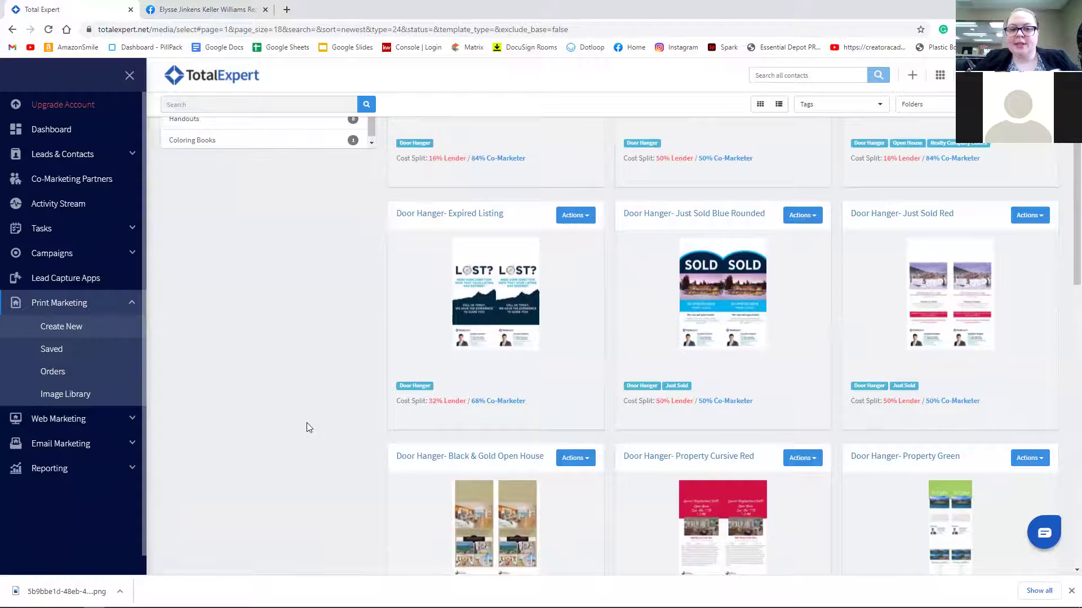
scroll(307, 427, "down", 2)
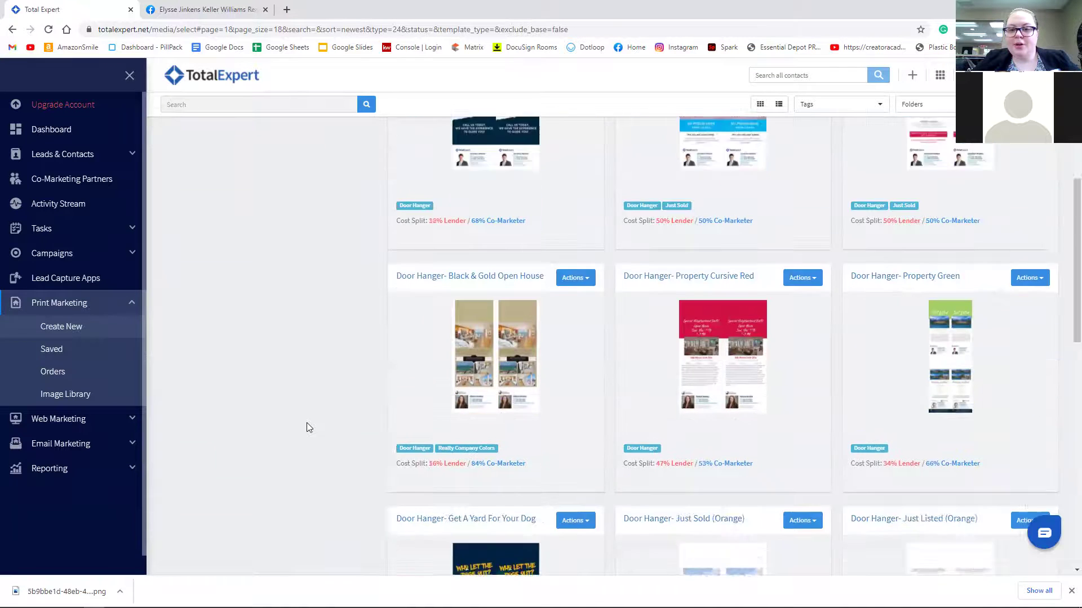
scroll(306, 428, "down", 3)
scroll(307, 427, "down", 2)
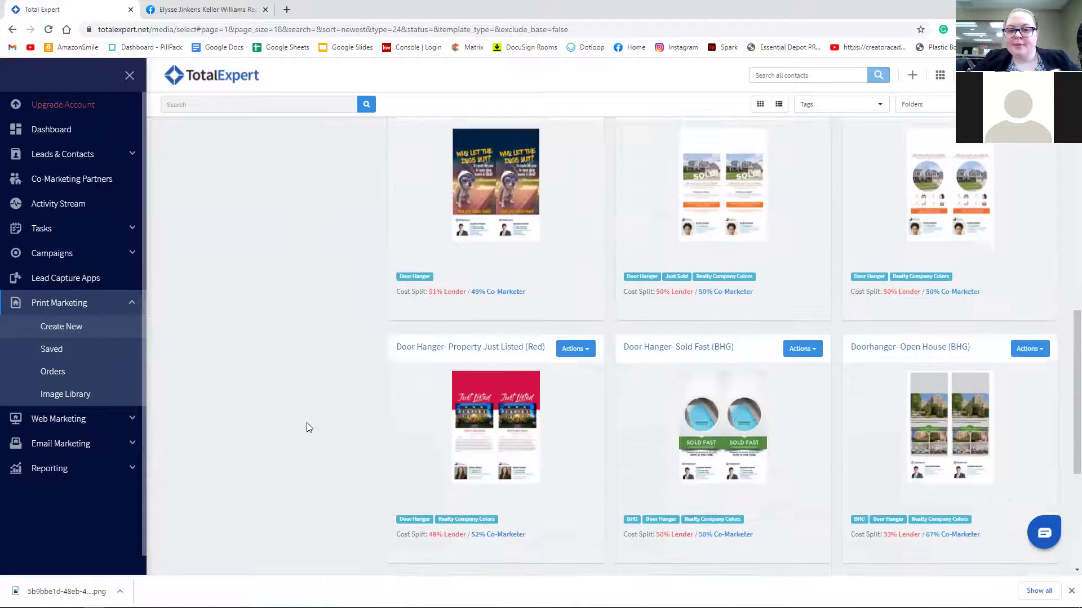
scroll(307, 427, "down", 2)
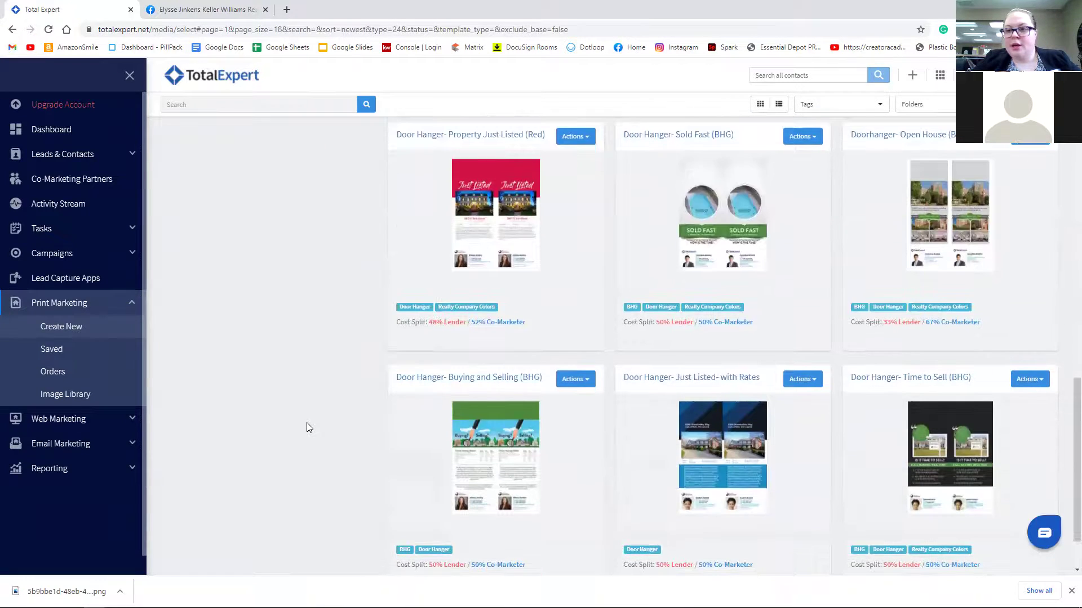
scroll(307, 427, "down", 1)
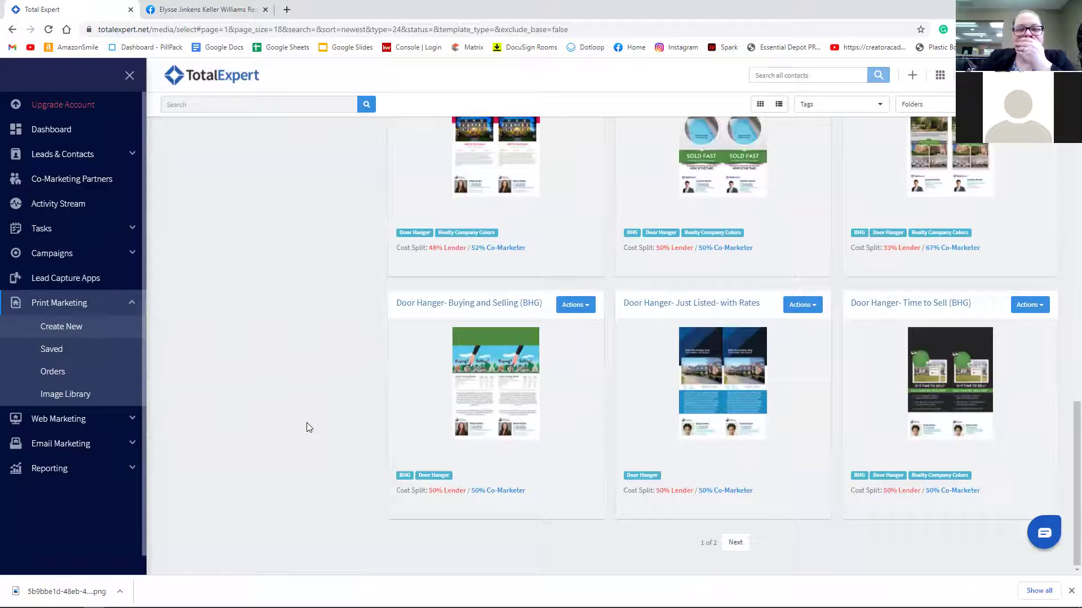
scroll(307, 427, "up", 3)
scroll(306, 426, "up", 3)
scroll(307, 427, "up", 3)
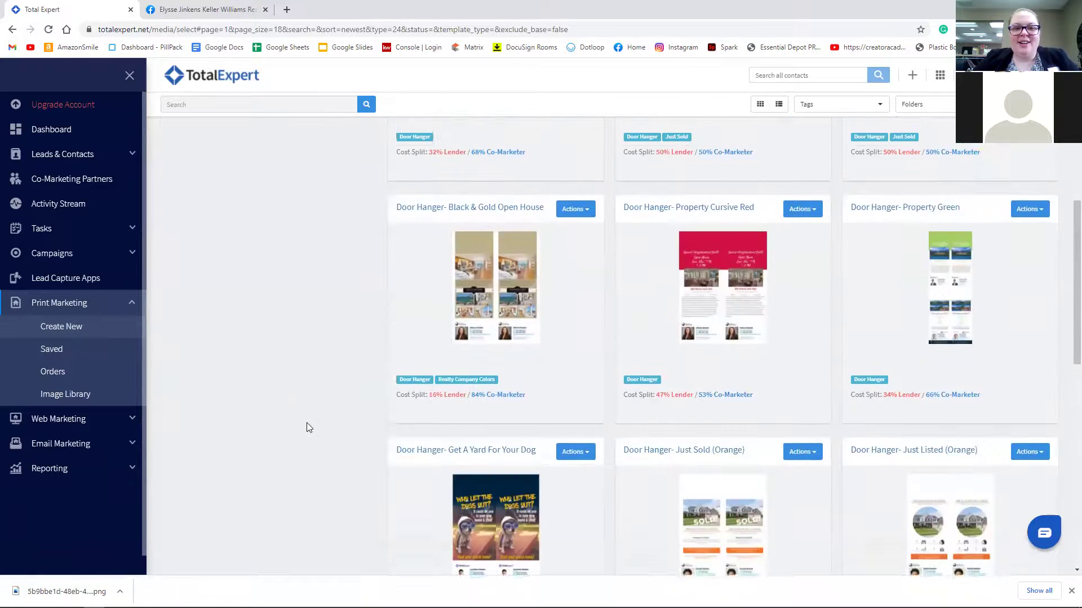
scroll(307, 427, "up", 3)
scroll(307, 426, "up", 1)
left_click(284, 251)
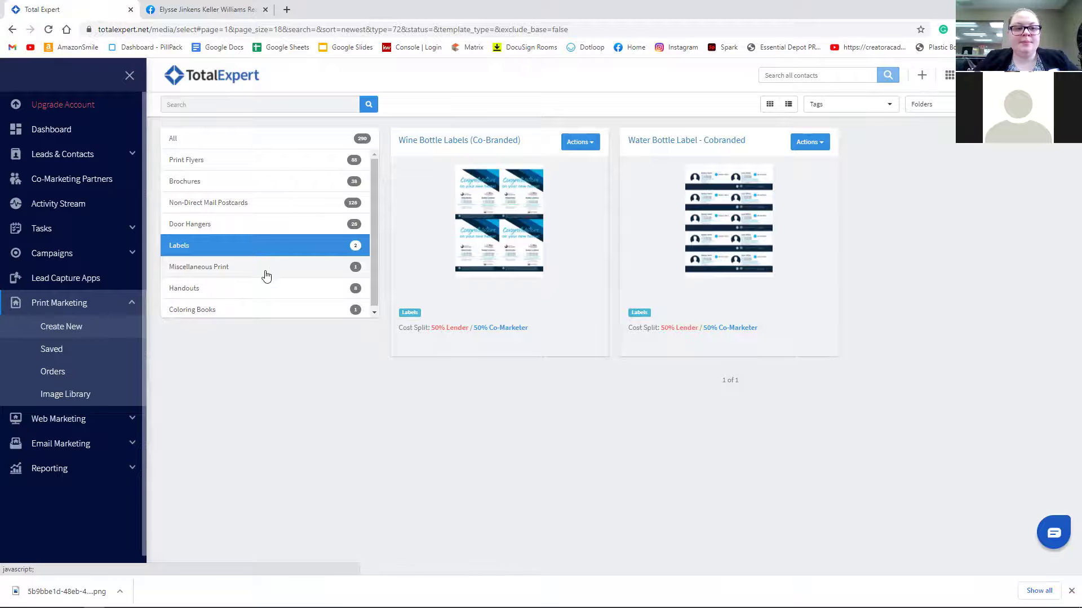
left_click(266, 270)
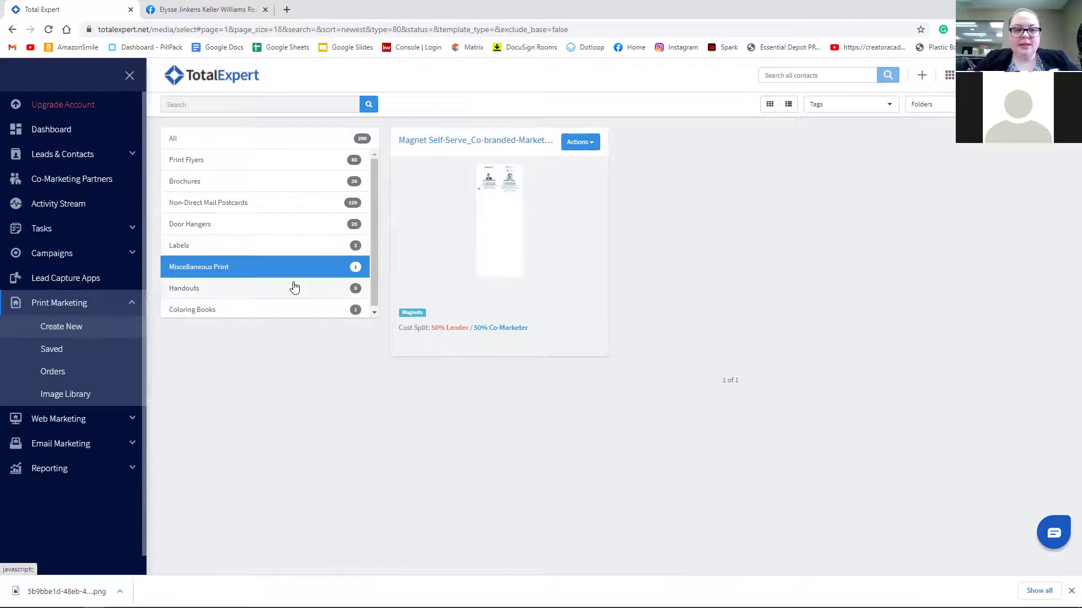
left_click(293, 288)
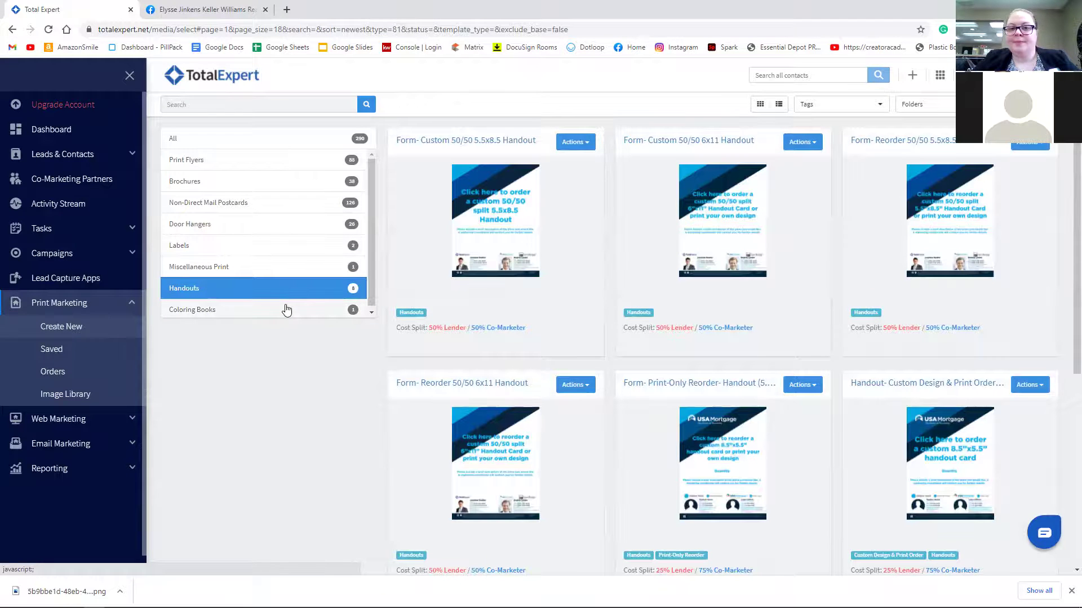
left_click(286, 311)
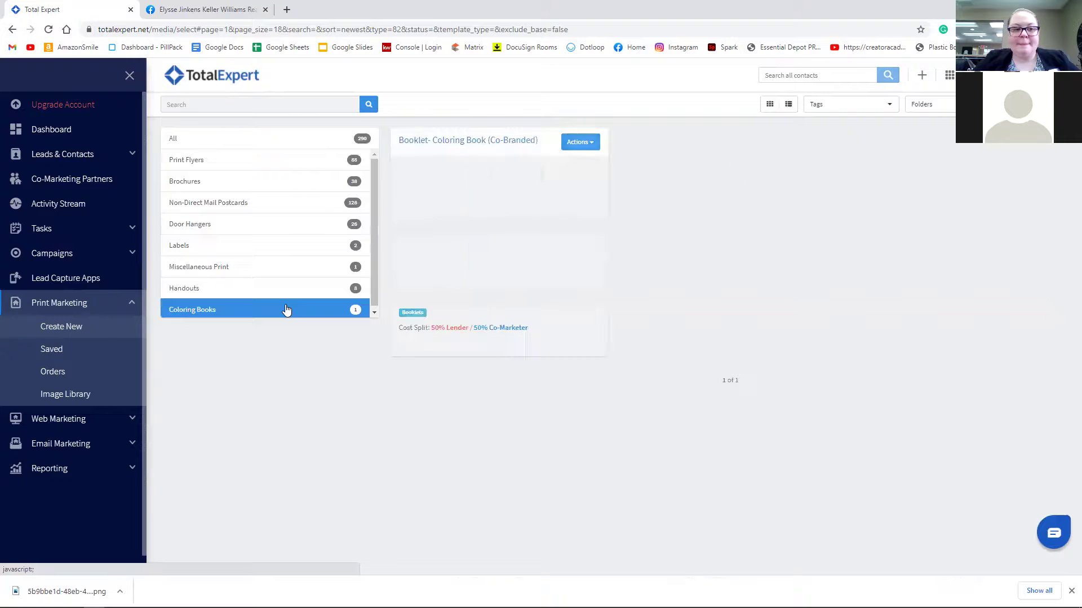
scroll(286, 312, "down", 1)
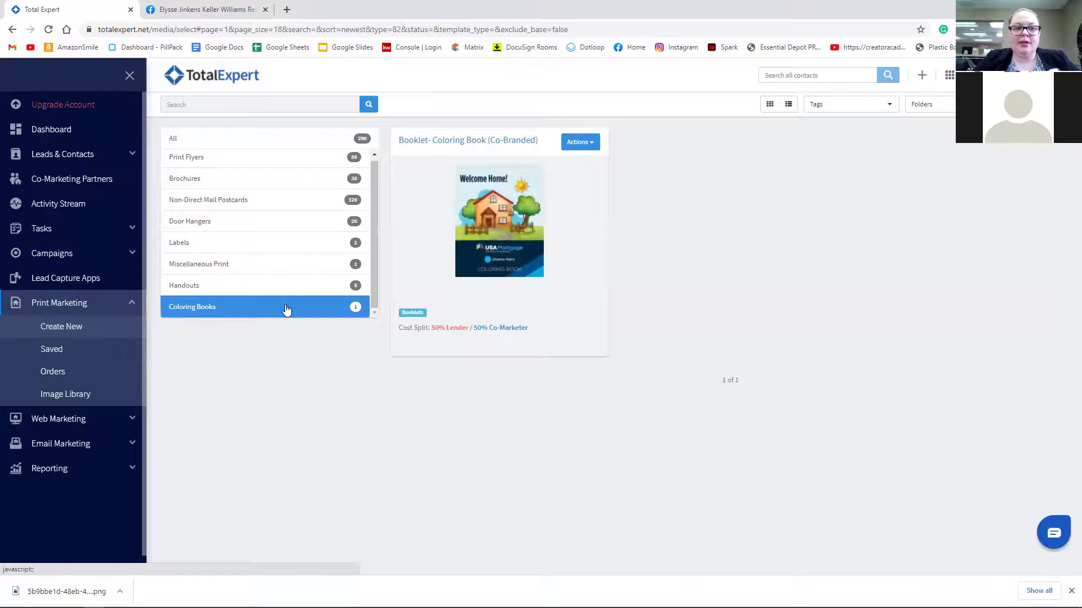